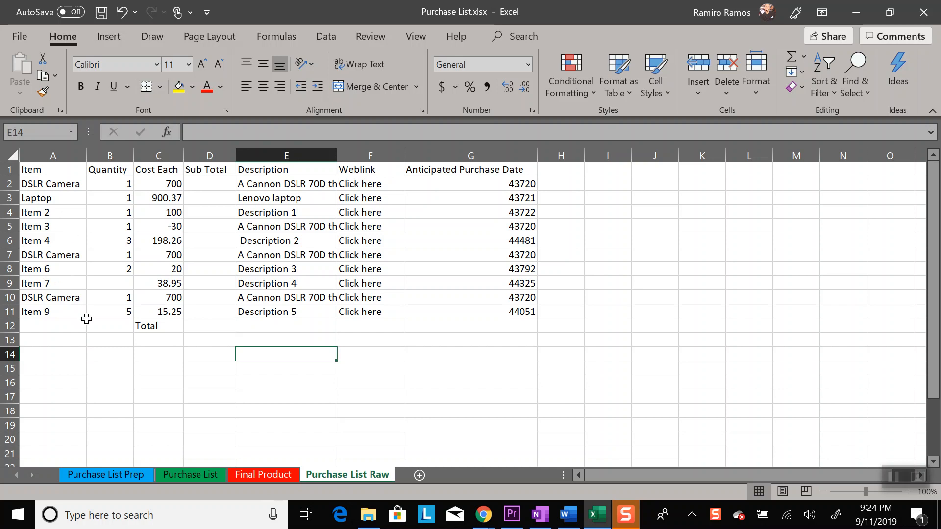
# - Look over the Purchase List and Final Product sheets, checking the wrapped description text and tall rows on Final Product
pyautogui.click(126, 478)
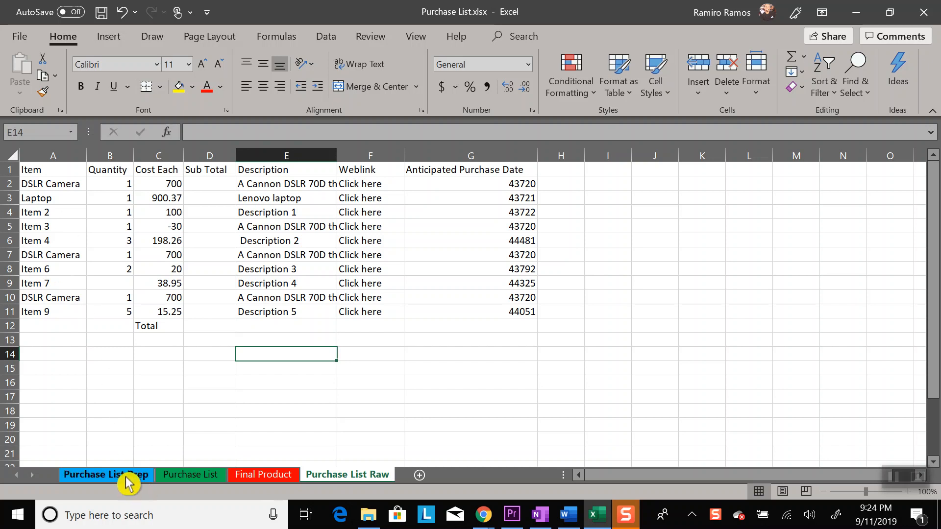
pyautogui.click(183, 480)
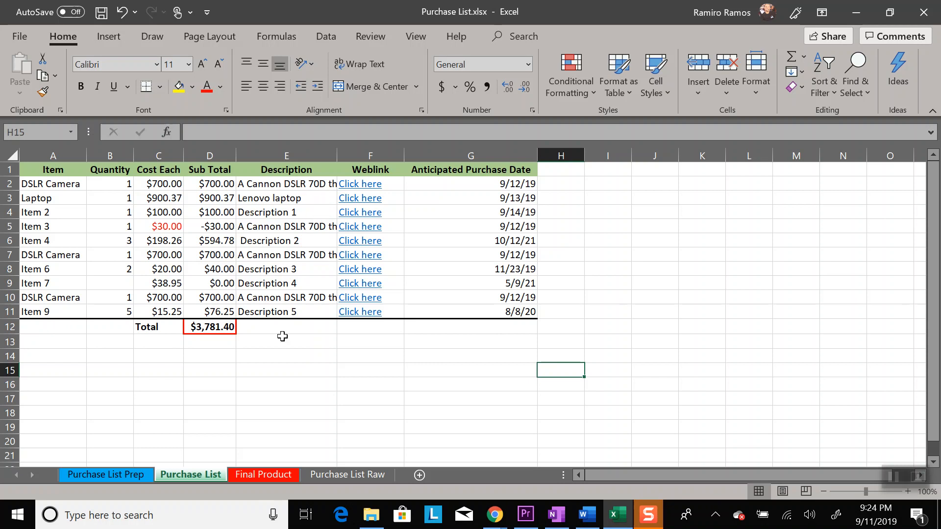
pyautogui.click(264, 479)
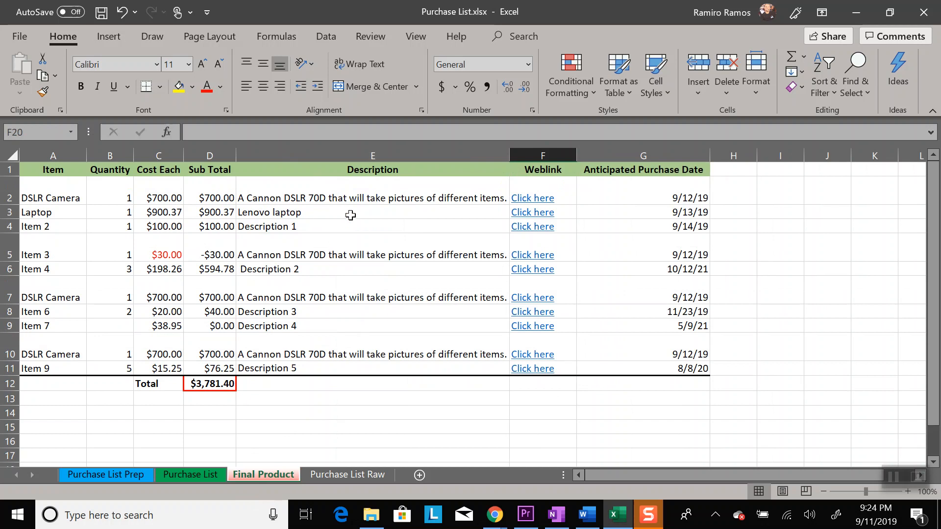
pyautogui.click(361, 199)
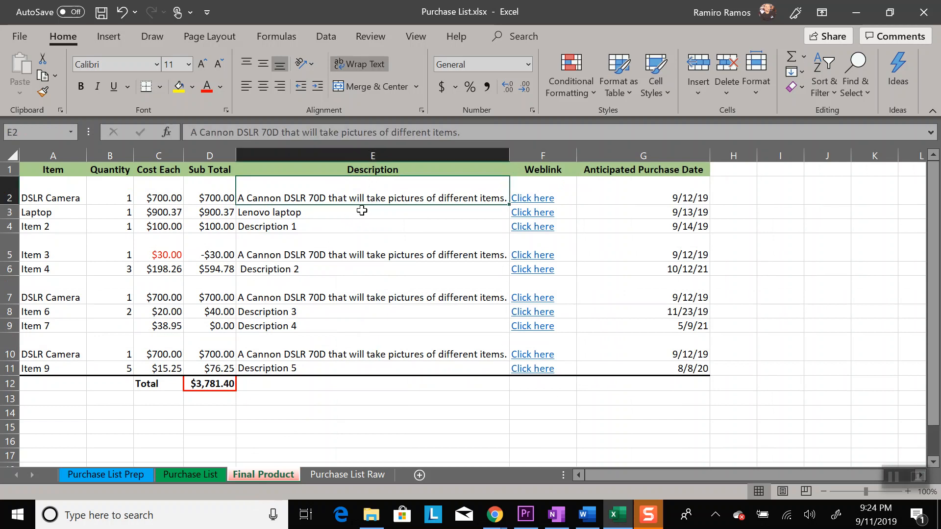
pyautogui.click(361, 212)
pyautogui.moveTo(363, 241); pyautogui.dragTo(367, 200)
pyautogui.click(367, 197)
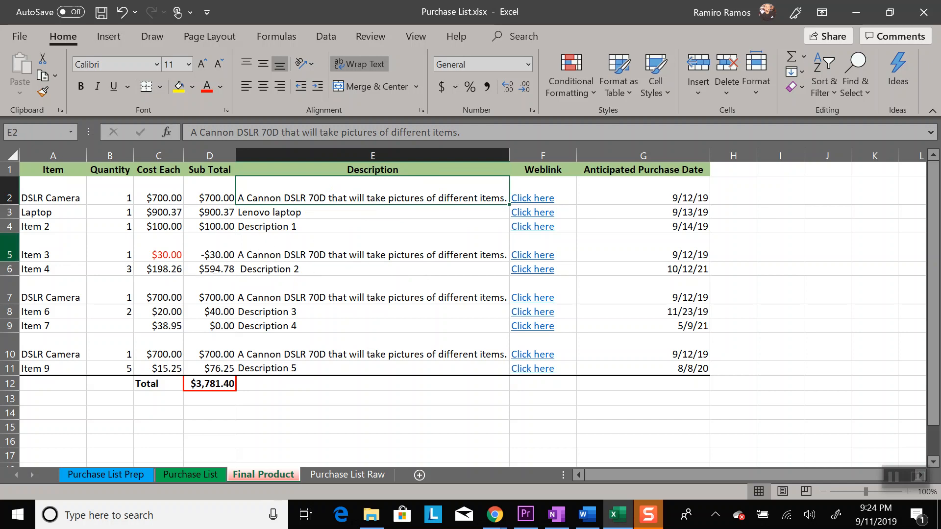
# - Reduce the heights of rows 5, 7, 10 and 2 on the Final Product sheet to fit one line of text
pyautogui.moveTo(11, 262); pyautogui.dragTo(12, 250)
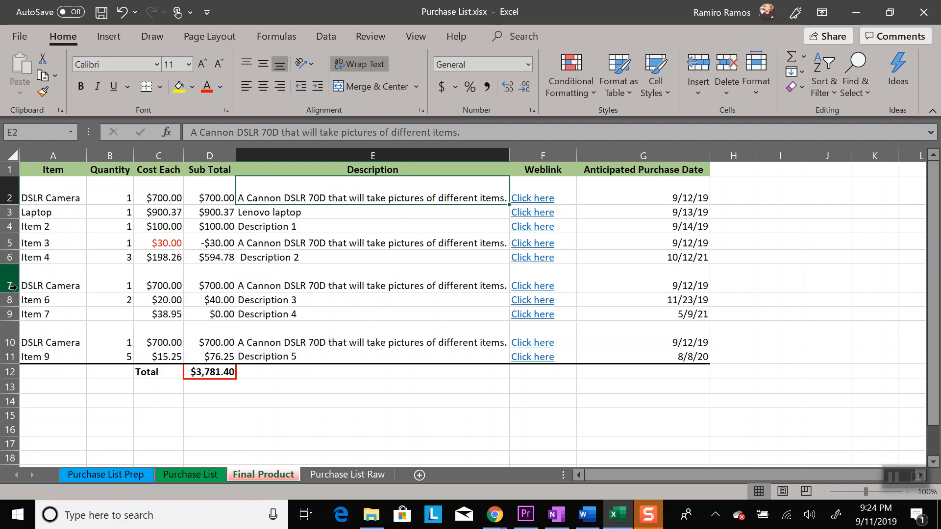
pyautogui.moveTo(11, 291); pyautogui.dragTo(11, 277)
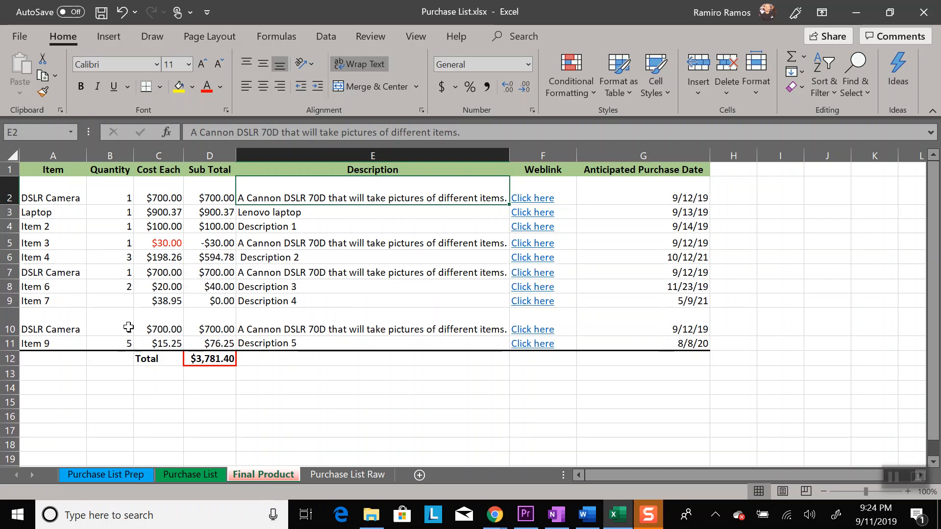
pyautogui.moveTo(10, 335); pyautogui.dragTo(11, 323)
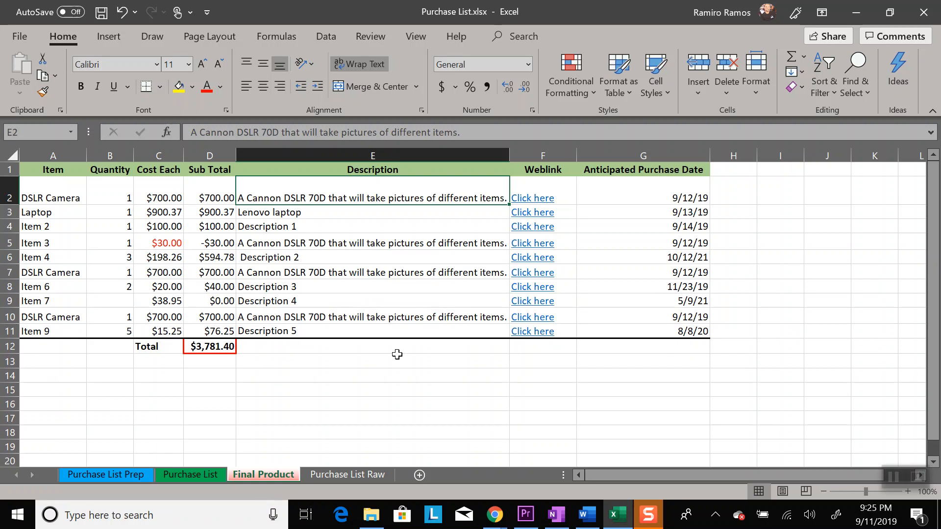
pyautogui.moveTo(11, 205); pyautogui.dragTo(10, 190)
pyautogui.click(449, 384)
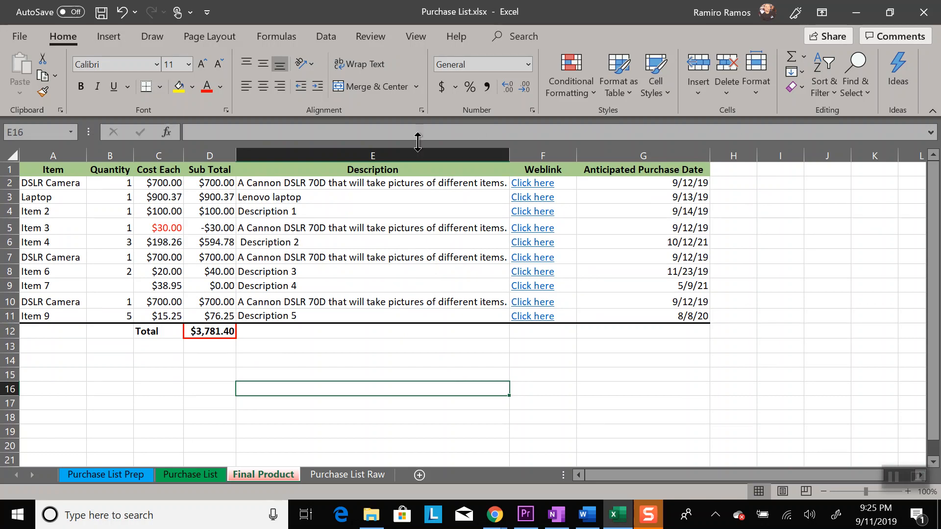
# - Make the header cells A1:G1 on the Purchase List Raw sheet bold and center them horizontally
pyautogui.click(361, 474)
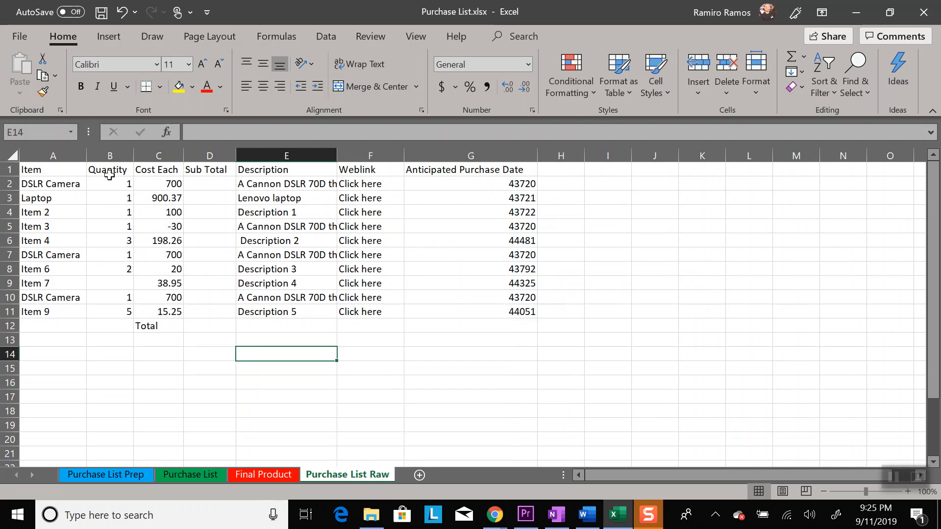
pyautogui.click(58, 170)
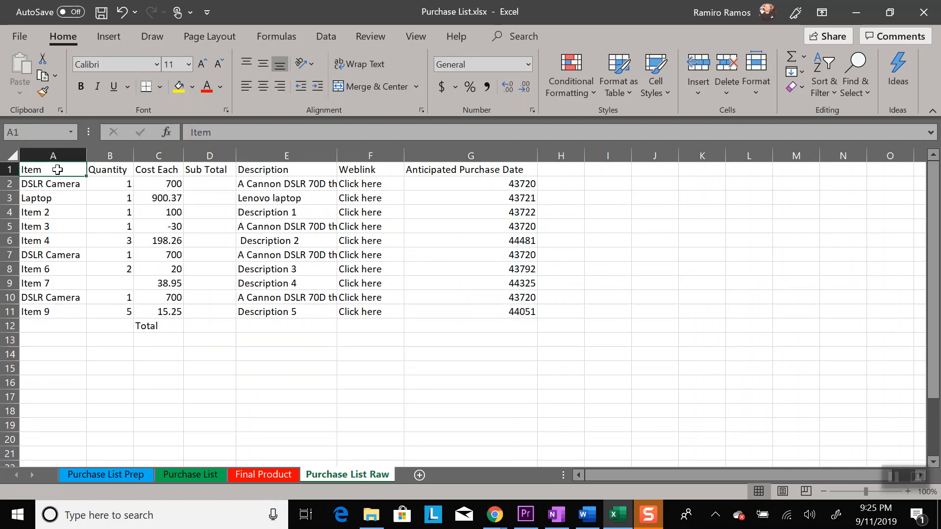
pyautogui.moveTo(57, 169); pyautogui.dragTo(482, 166)
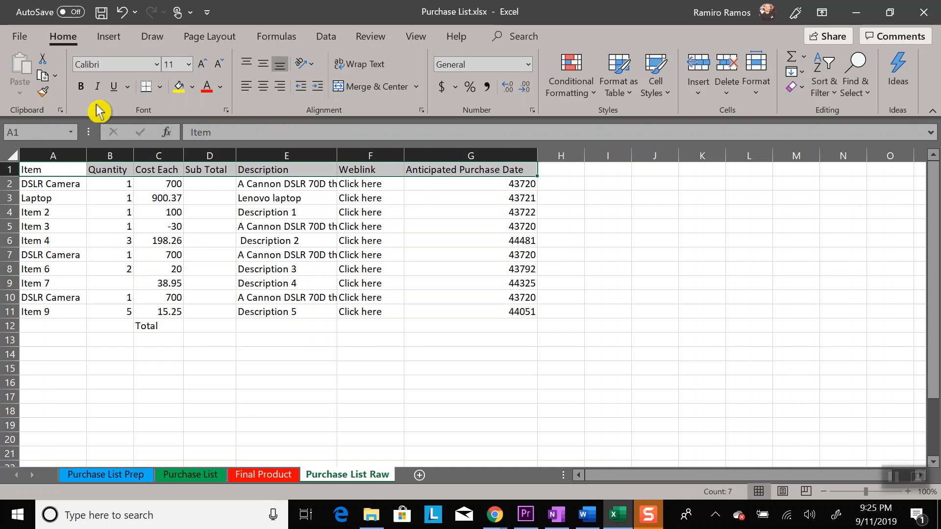
pyautogui.click(82, 89)
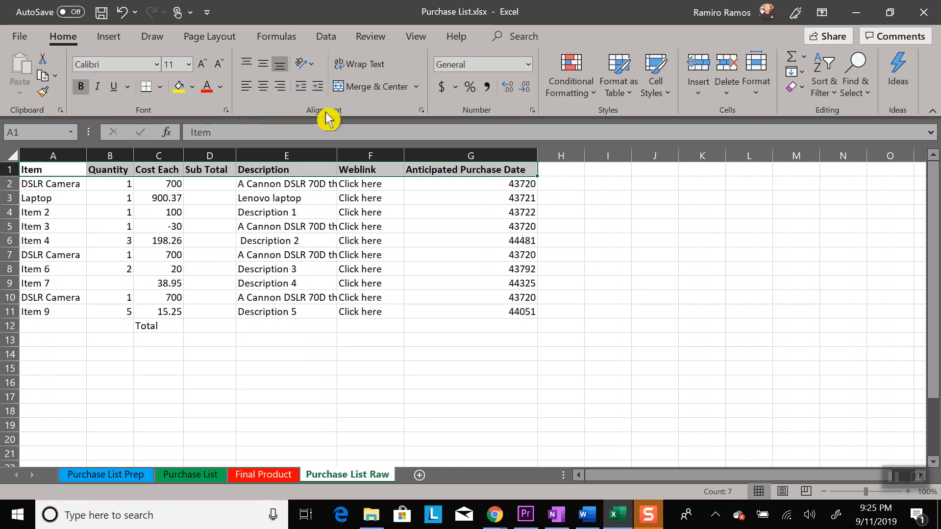
pyautogui.click(265, 94)
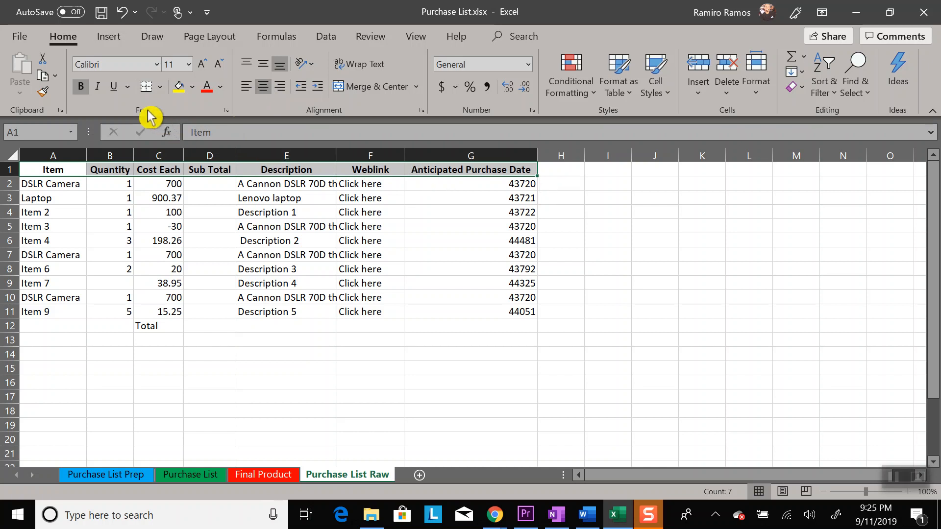
# - Fill the header cells A1:G1 with the standard light blue color
pyautogui.click(192, 87)
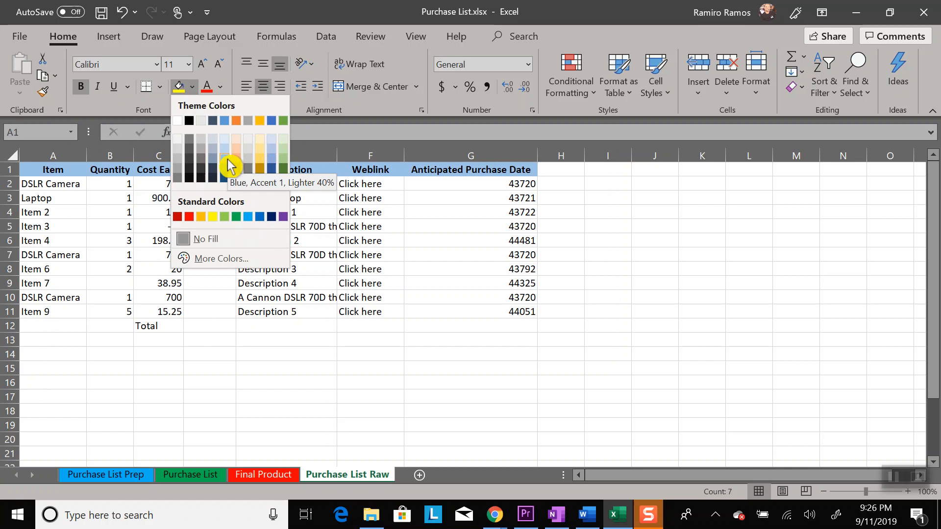
pyautogui.click(248, 218)
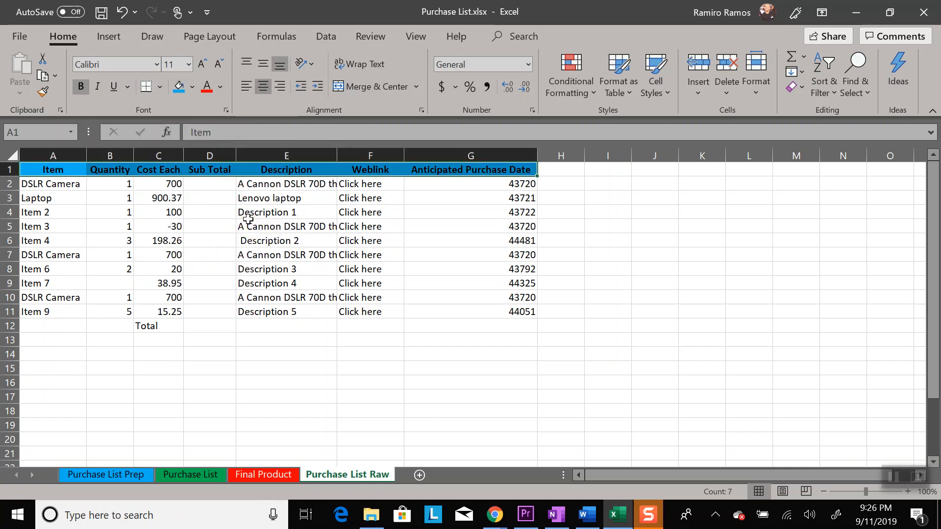
pyautogui.click(420, 190)
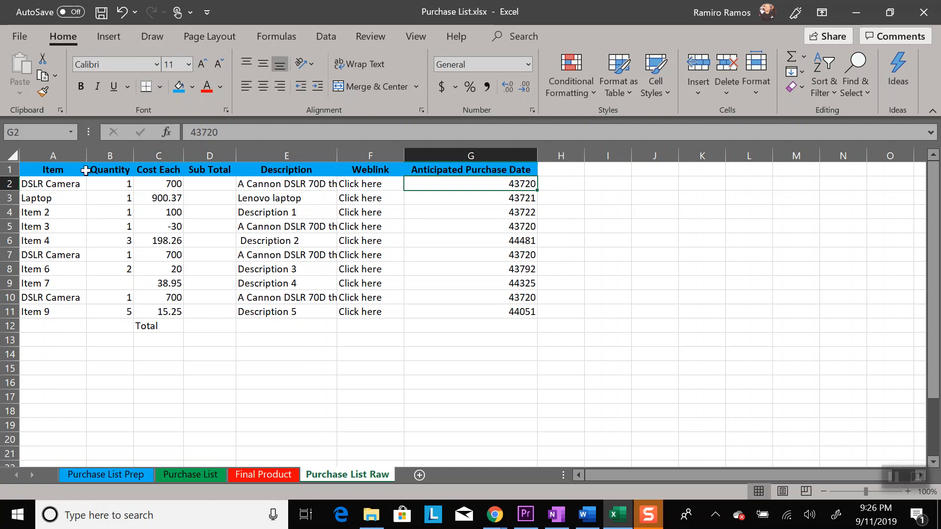
# - Add a thick bottom border to the header cells A1:G1
pyautogui.moveTo(69, 169); pyautogui.dragTo(503, 168)
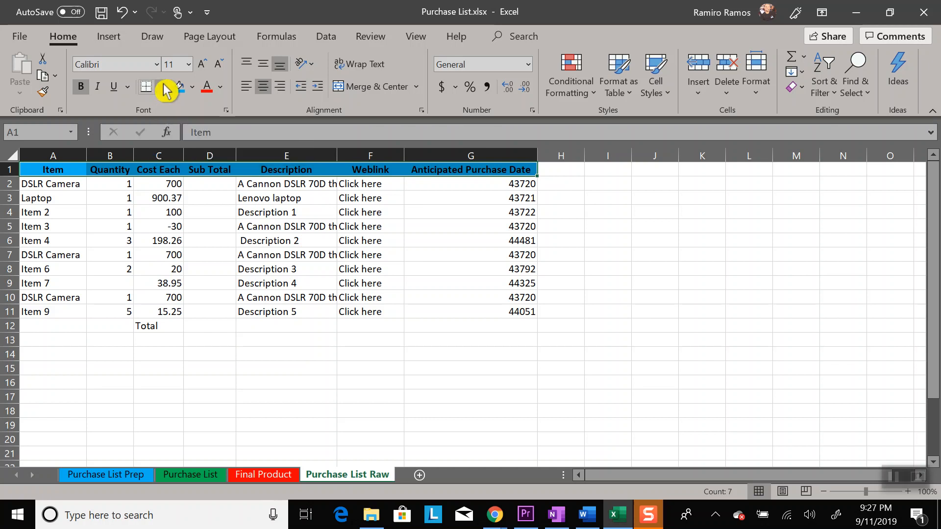
pyautogui.click(161, 88)
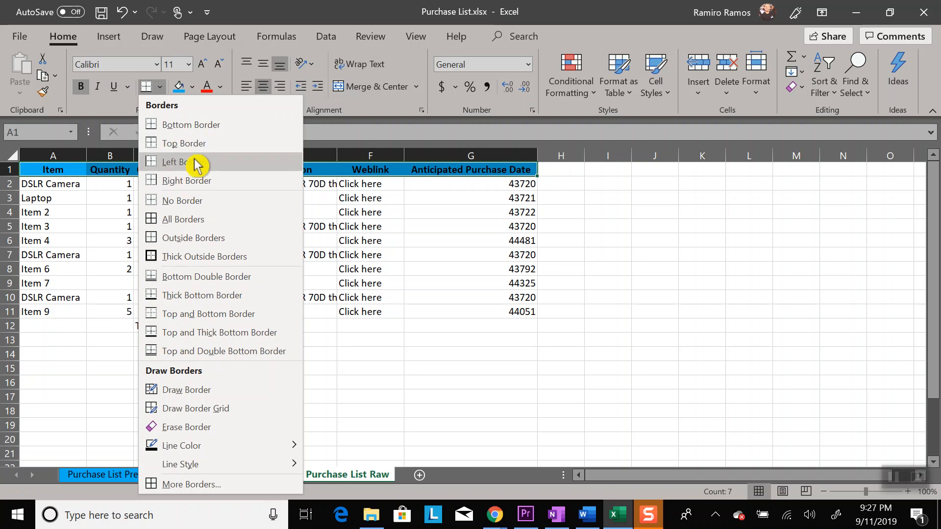
pyautogui.click(205, 297)
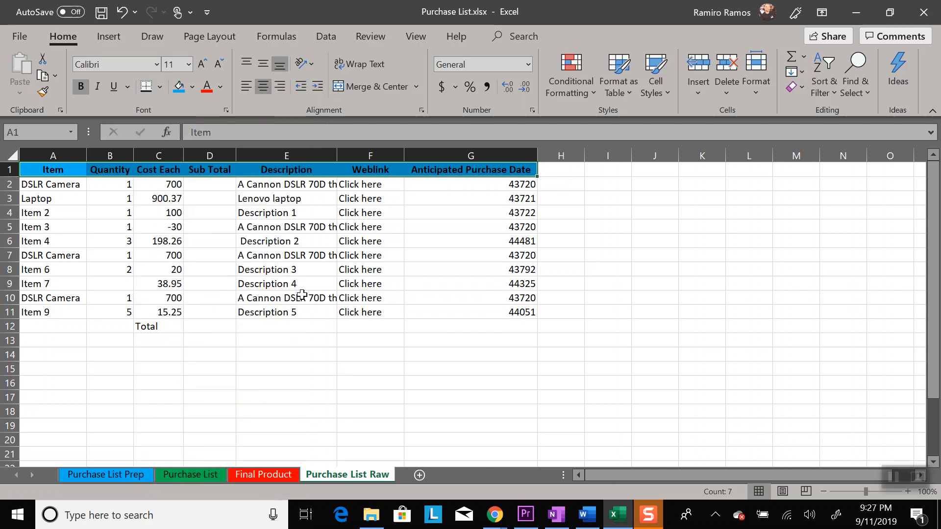
pyautogui.click(326, 339)
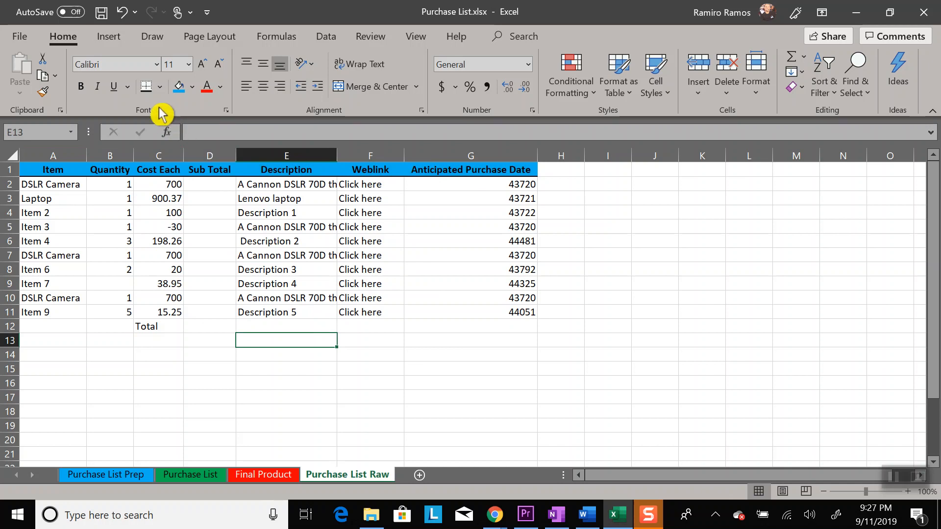
# - Apply a thick bottom border in the Automatic color to the empty cell E13 using the detailed border settings
pyautogui.click(160, 88)
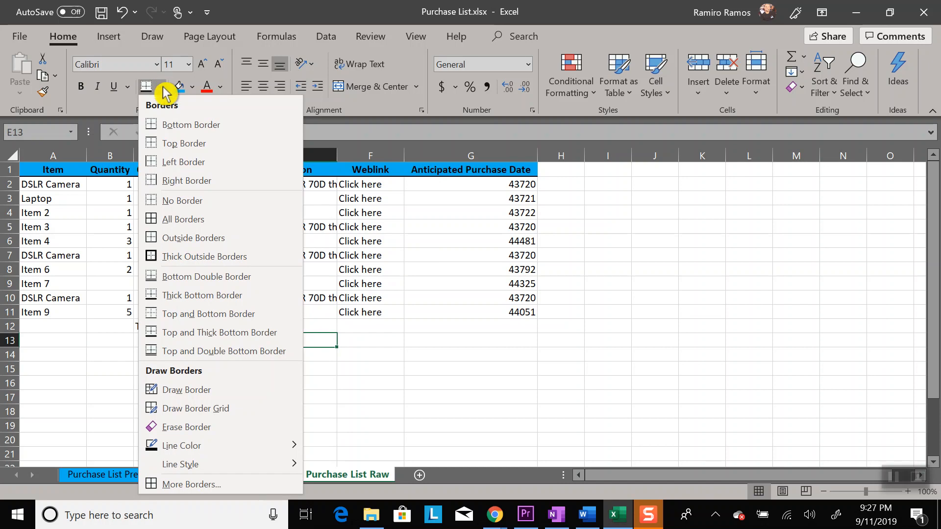
pyautogui.click(163, 91)
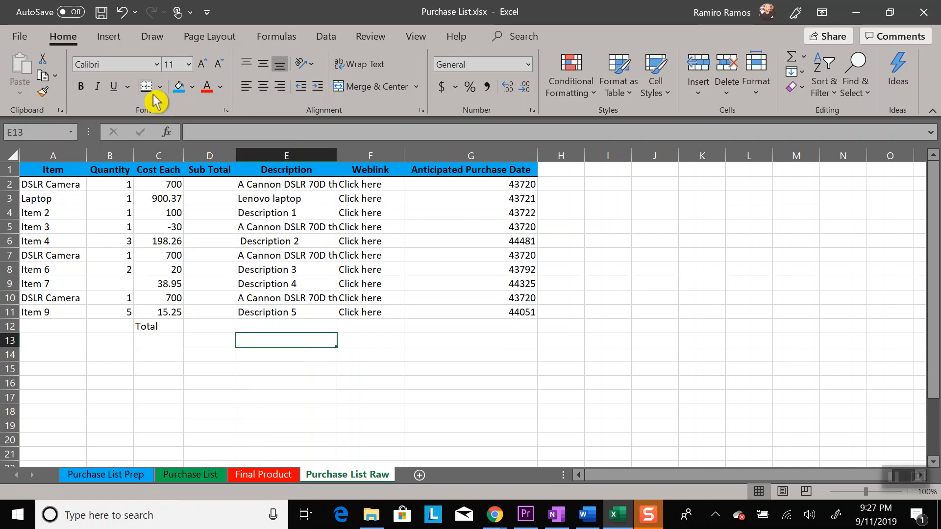
pyautogui.click(160, 88)
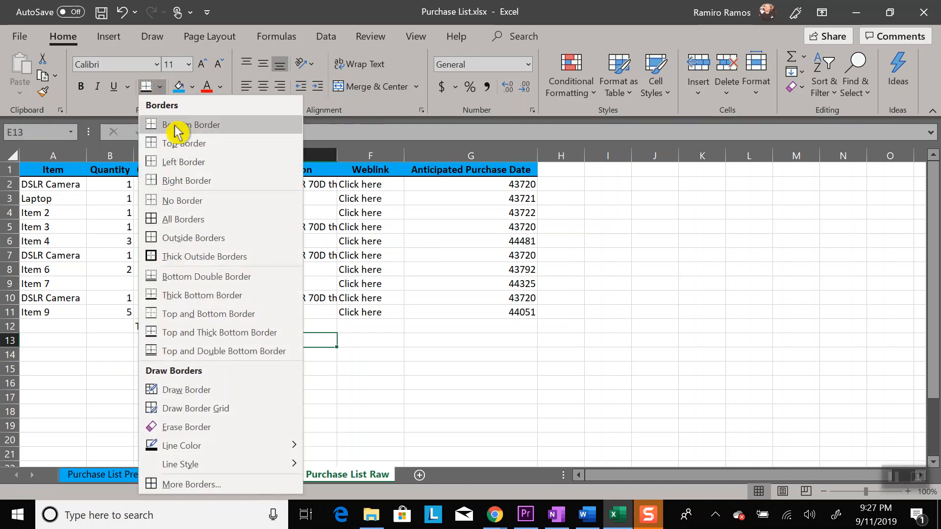
pyautogui.click(192, 484)
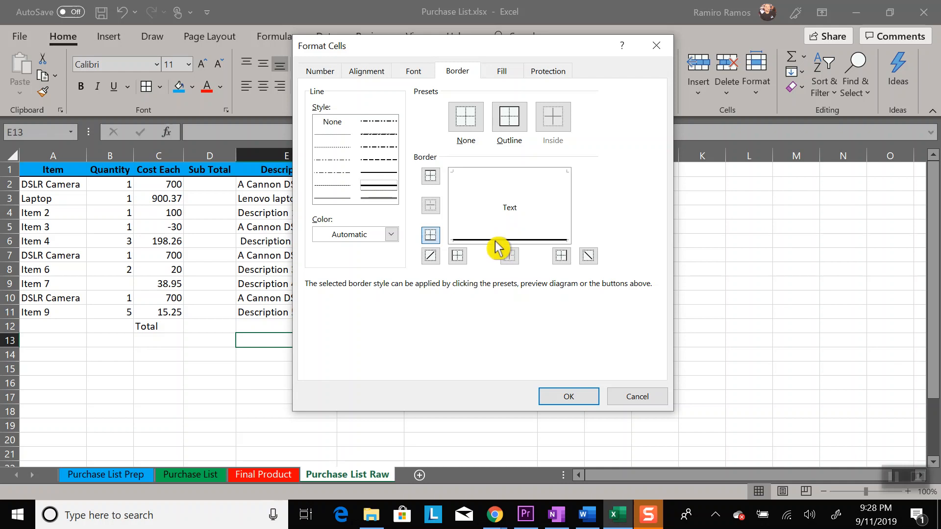
pyautogui.click(390, 234)
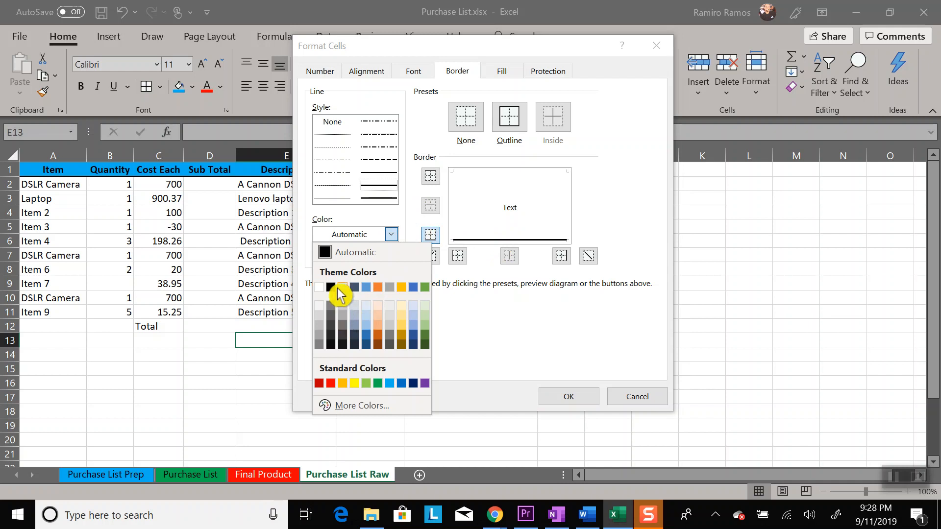
pyautogui.click(345, 252)
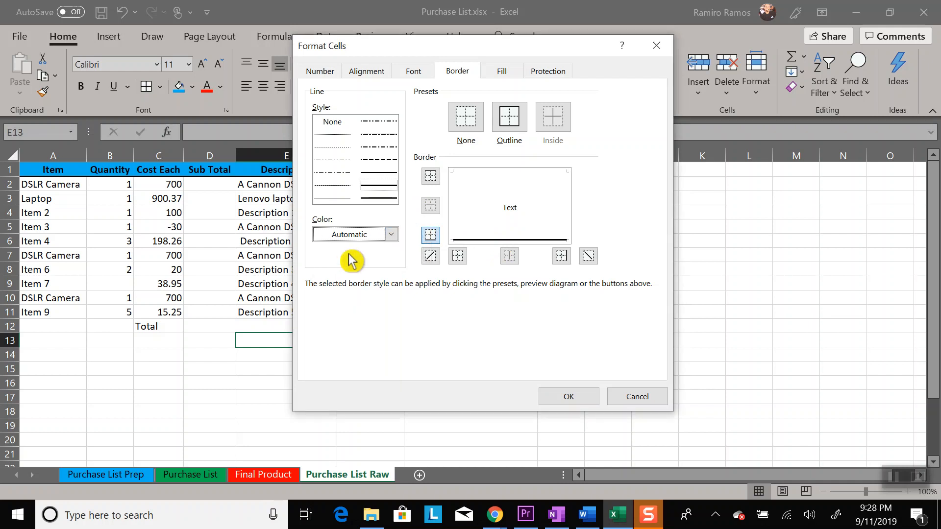
pyautogui.click(391, 235)
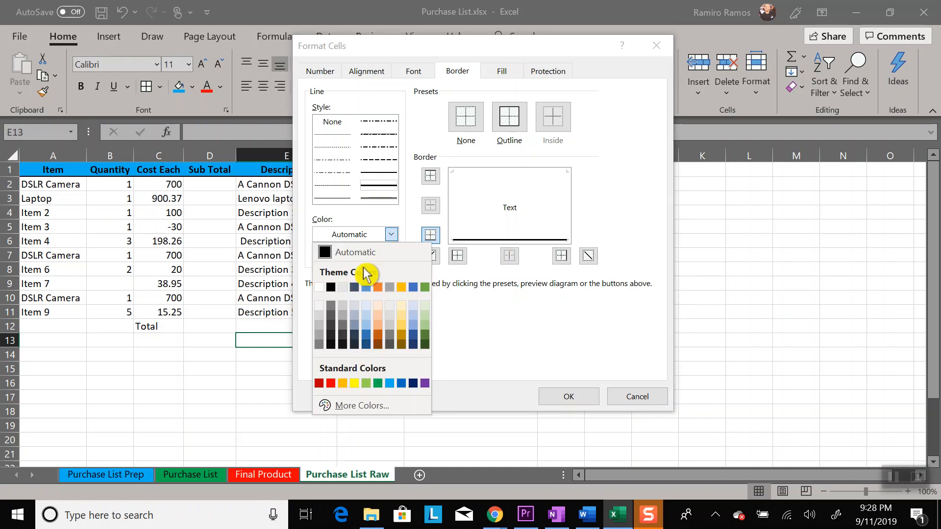
pyautogui.click(390, 235)
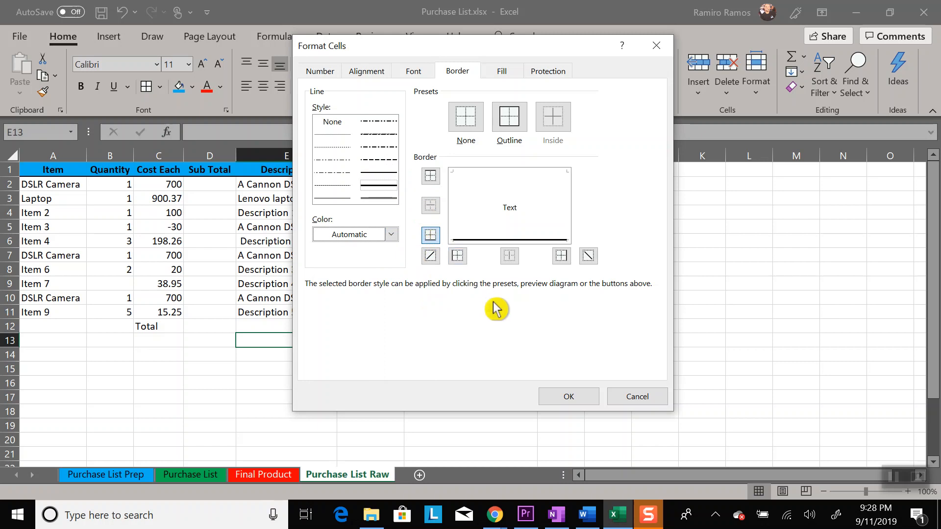
pyautogui.click(567, 398)
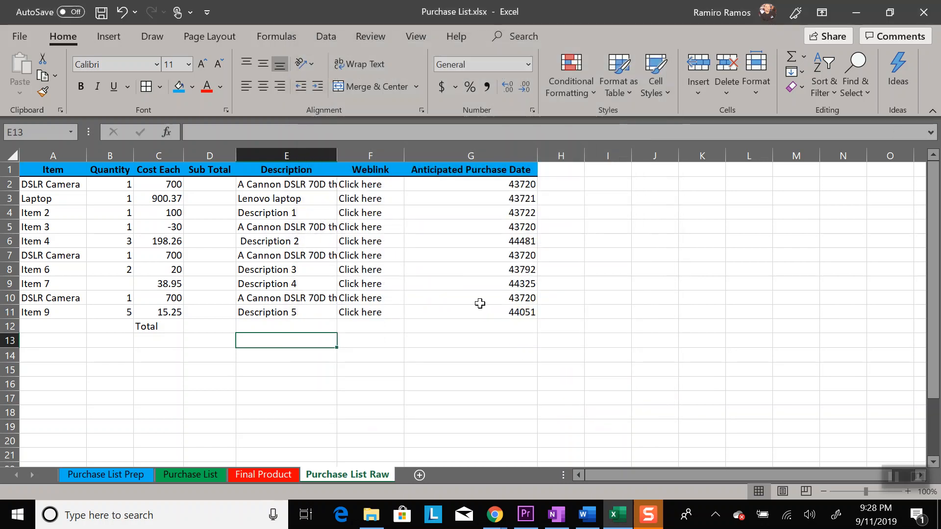
pyautogui.click(485, 269)
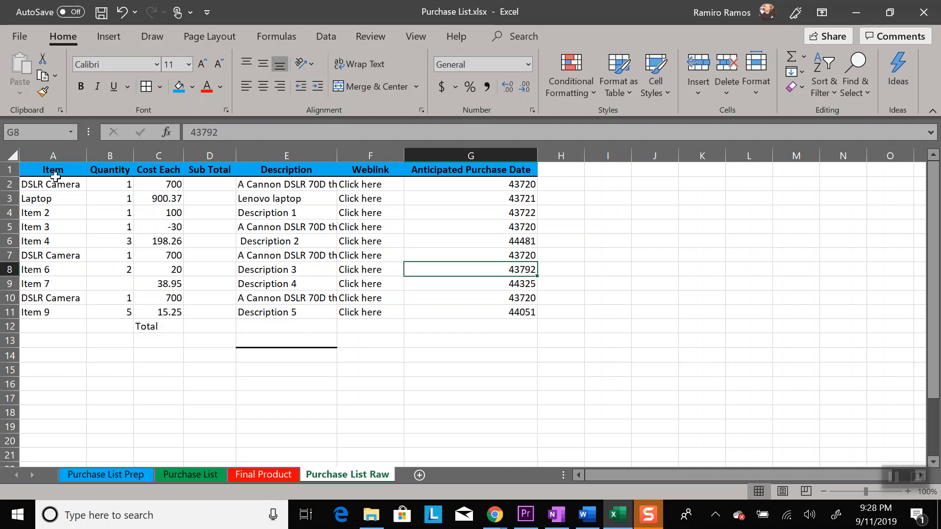
pyautogui.moveTo(62, 172); pyautogui.dragTo(456, 169)
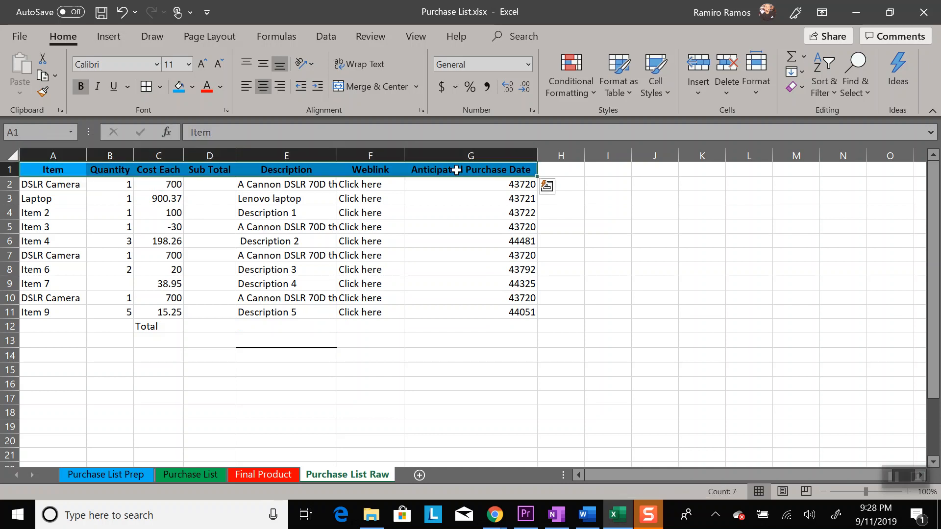
pyautogui.click(160, 87)
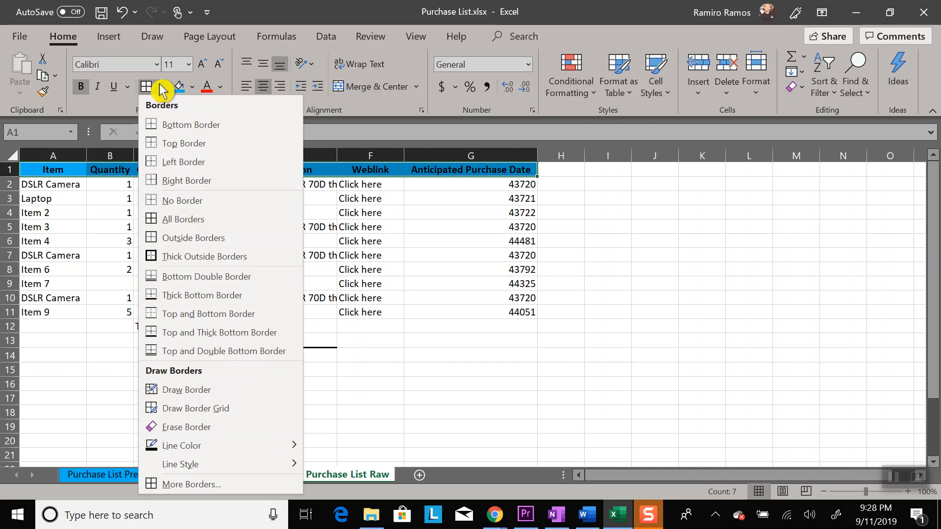
pyautogui.click(214, 485)
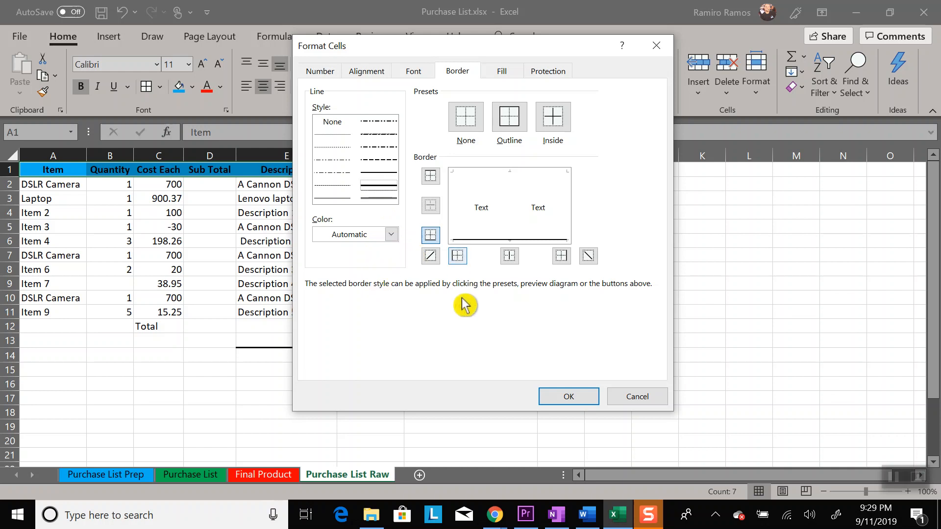
pyautogui.click(636, 396)
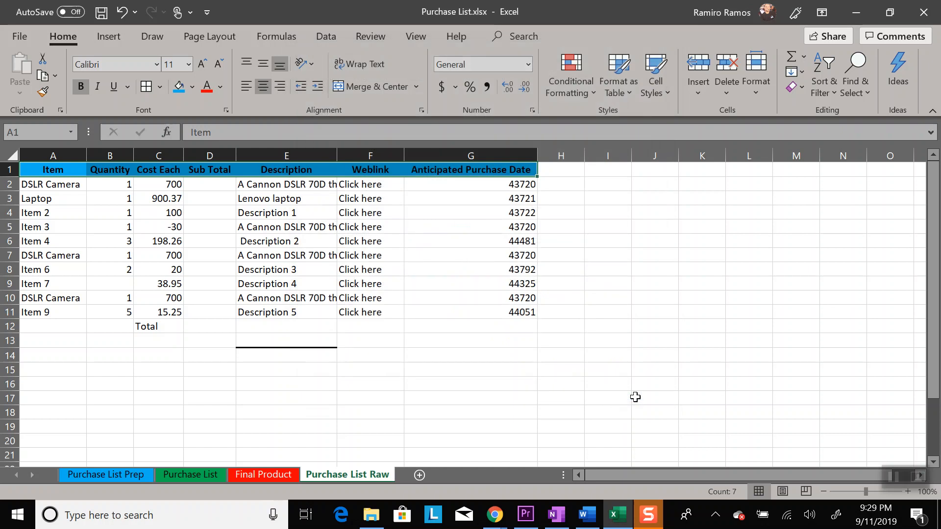
# - Undo the thick bottom border on the empty cell E13
pyautogui.click(287, 347)
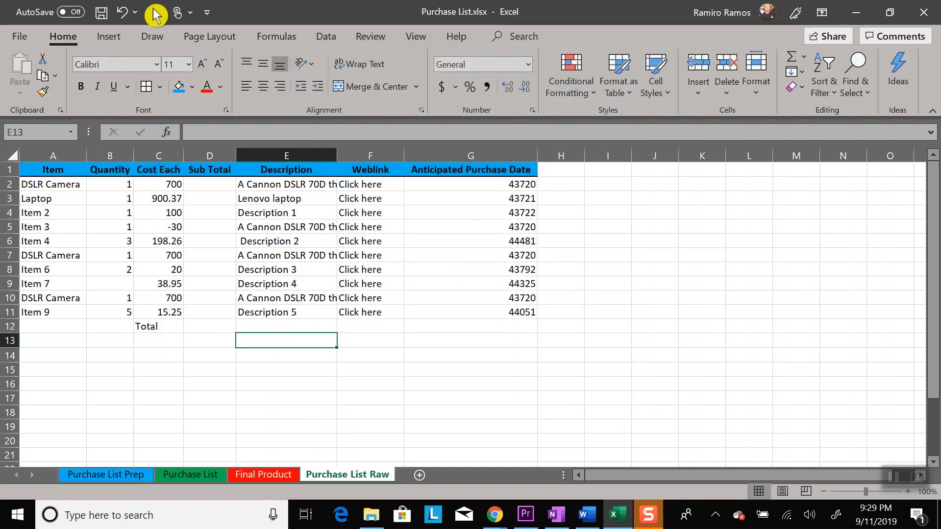
pyautogui.click(123, 20)
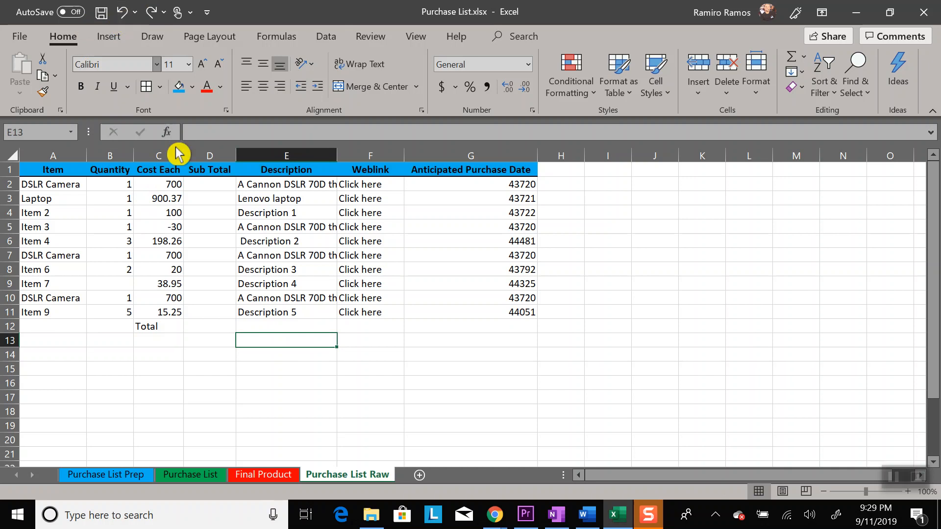
pyautogui.click(285, 354)
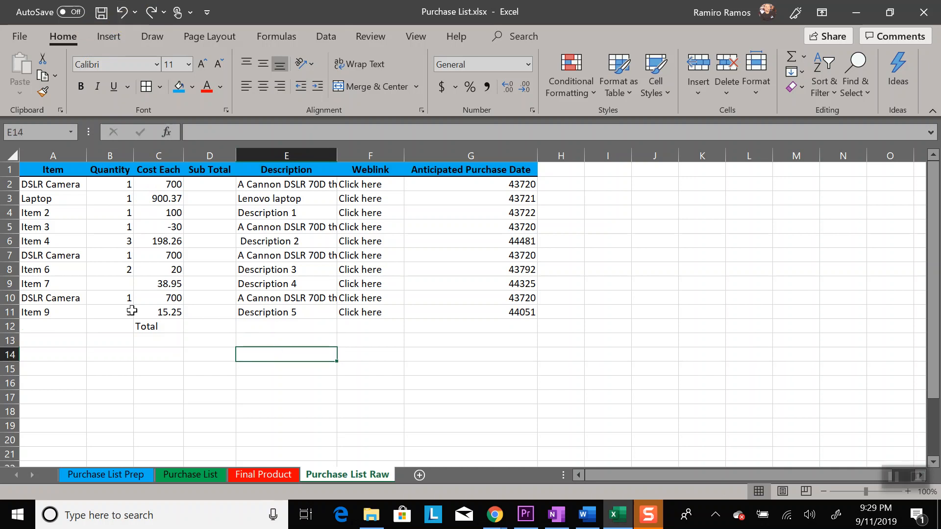
# - Add a thick bottom border to the last item row, cells A11:G11
pyautogui.moveTo(49, 310); pyautogui.dragTo(489, 319)
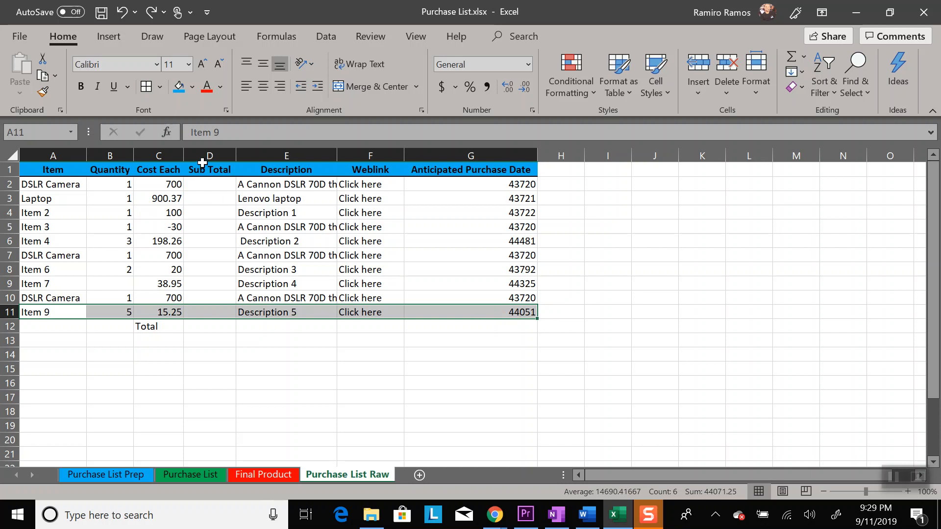
pyautogui.click(160, 89)
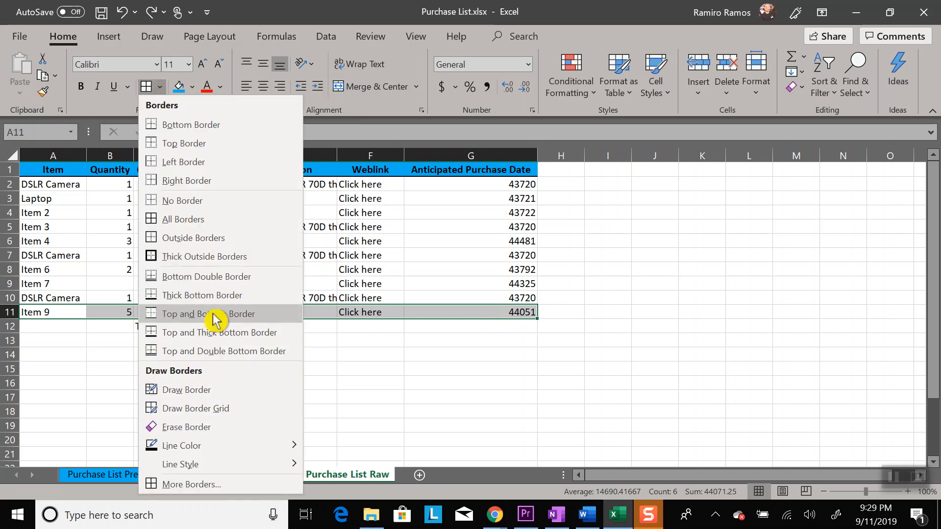
pyautogui.click(220, 296)
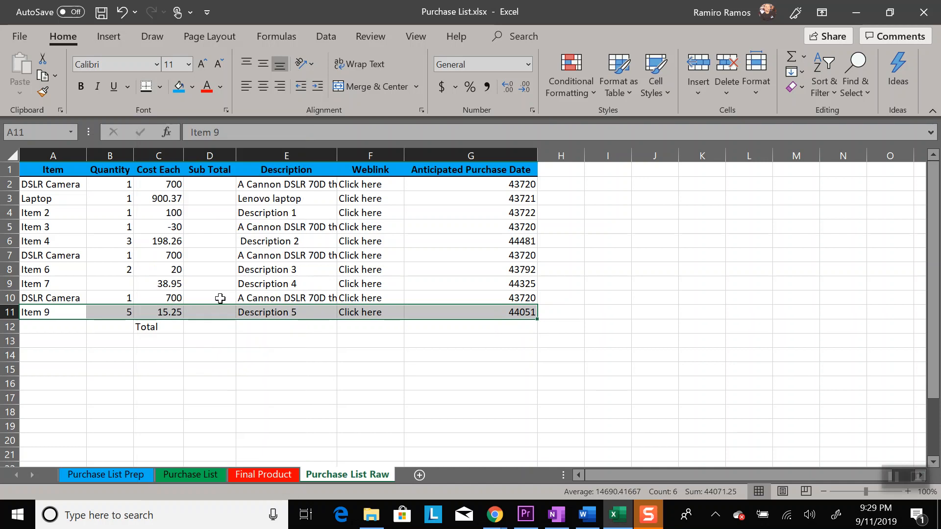
pyautogui.click(238, 368)
# - Draw a thin dash-dot border around the empty cells E13:G14 using the border line style options
pyautogui.moveTo(65, 308); pyautogui.dragTo(418, 311)
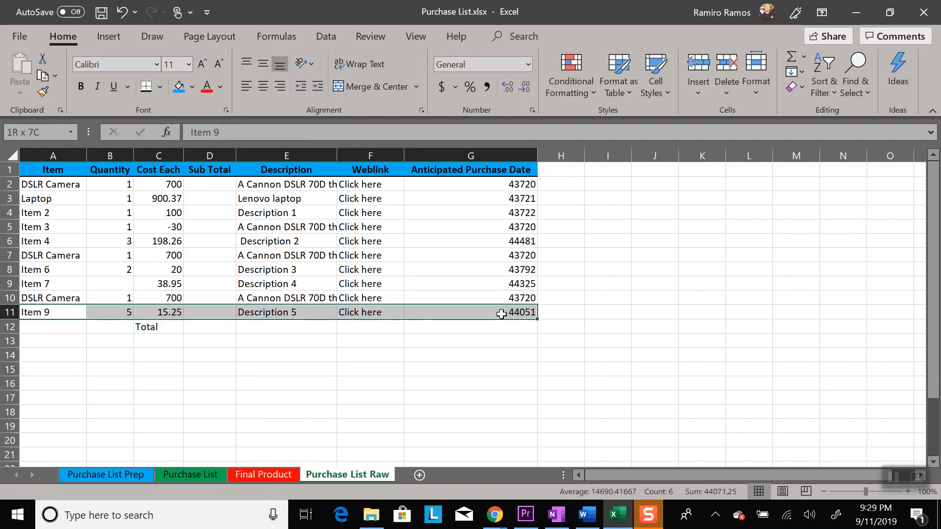
pyautogui.click(160, 87)
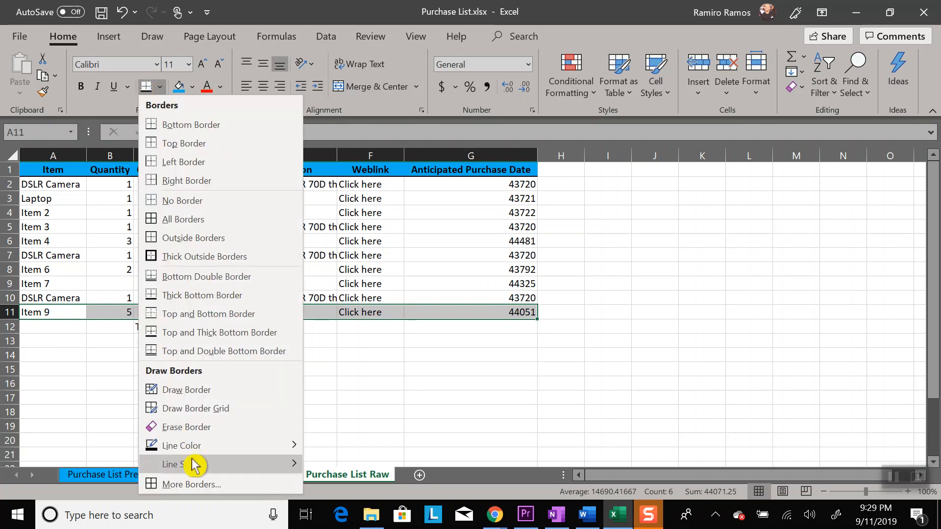
pyautogui.moveTo(215, 464)
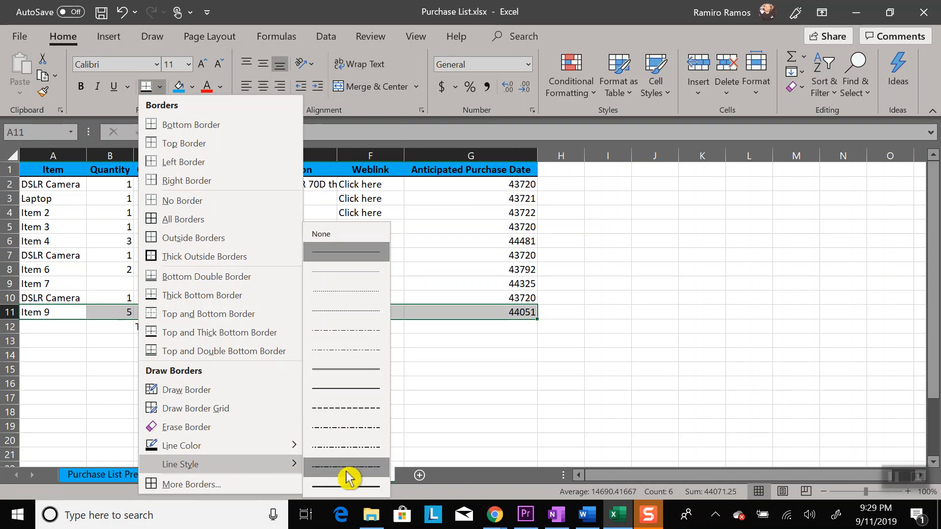
pyautogui.click(361, 426)
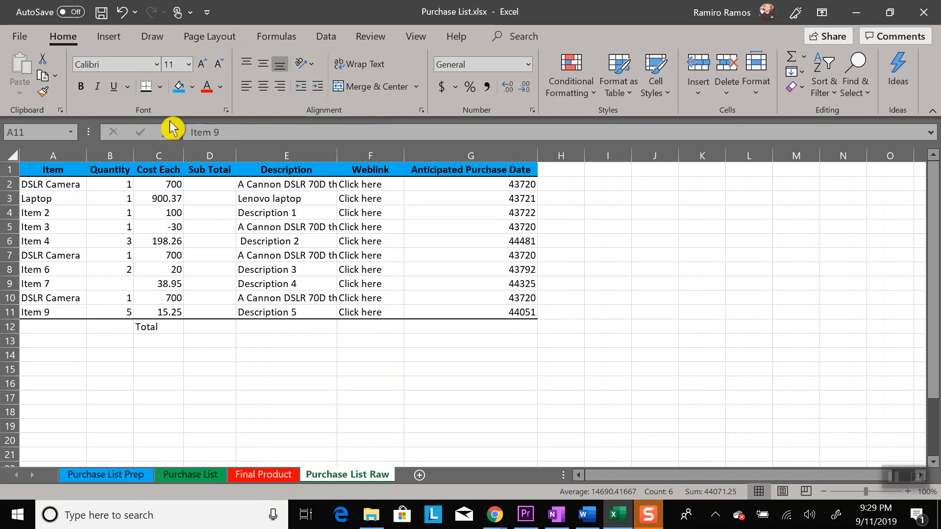
pyautogui.click(160, 87)
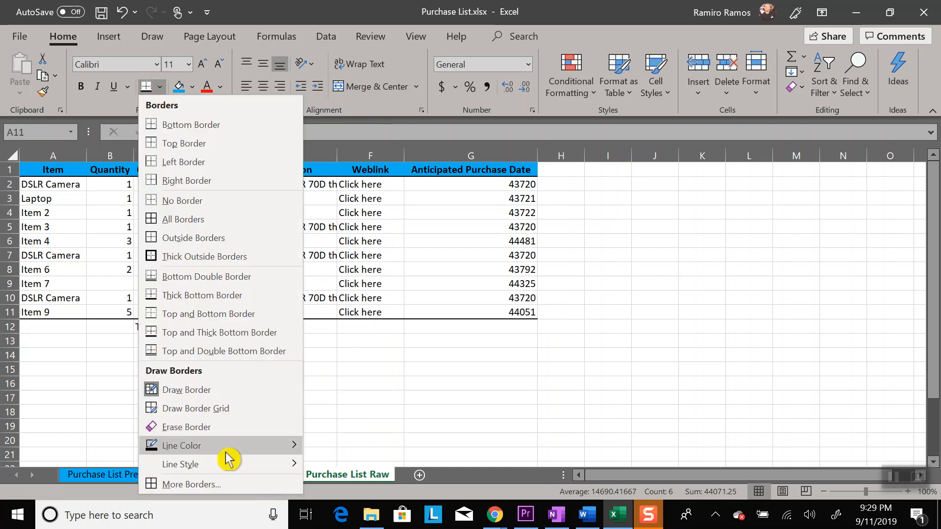
pyautogui.moveTo(303, 470)
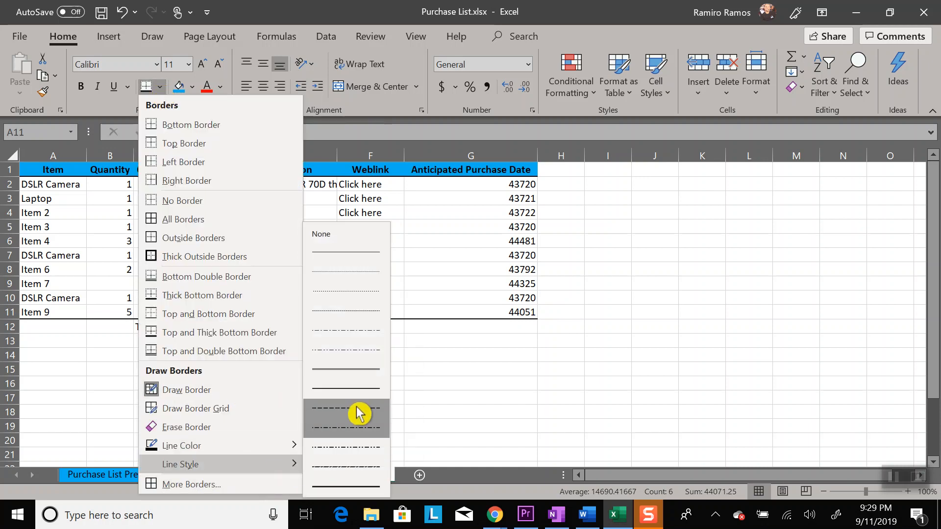
pyautogui.click(360, 332)
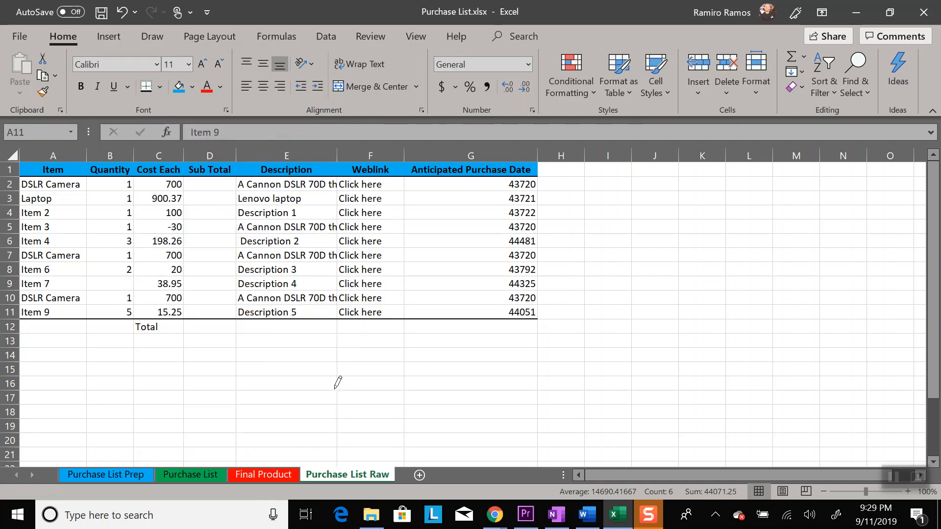
pyautogui.moveTo(299, 337); pyautogui.dragTo(425, 347)
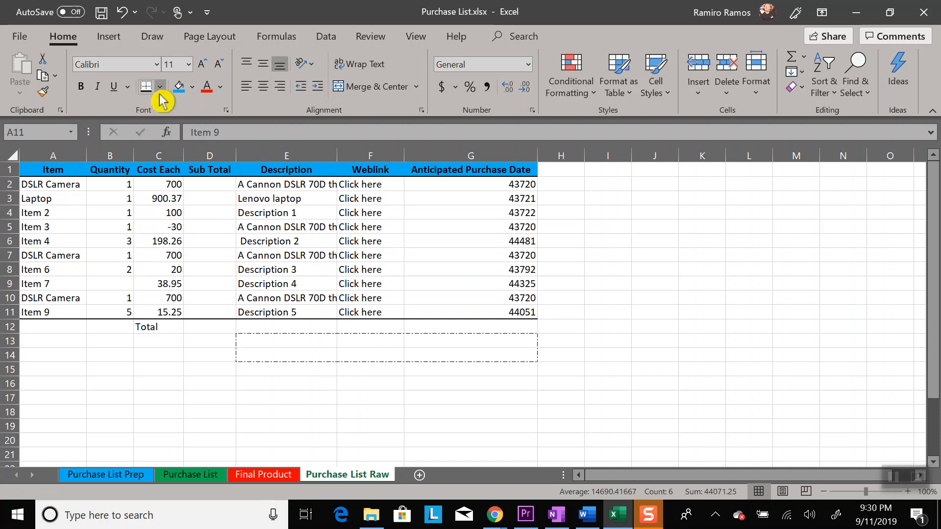
# - Undo the dash-dot border drawn around E13:G14 and leave border drawing mode
pyautogui.hotkey('ctrl', 'z')
pyautogui.hotkey('ctrl', 'q')
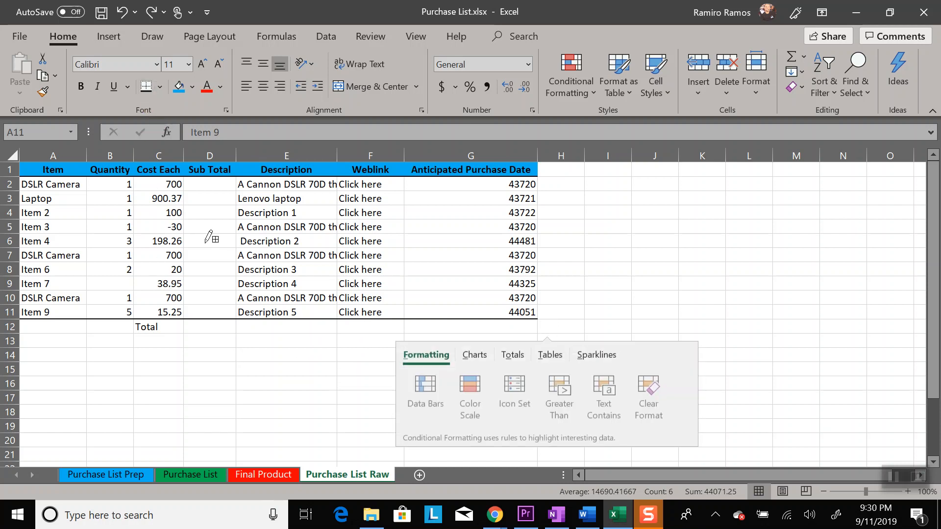
pyautogui.press('Escape')
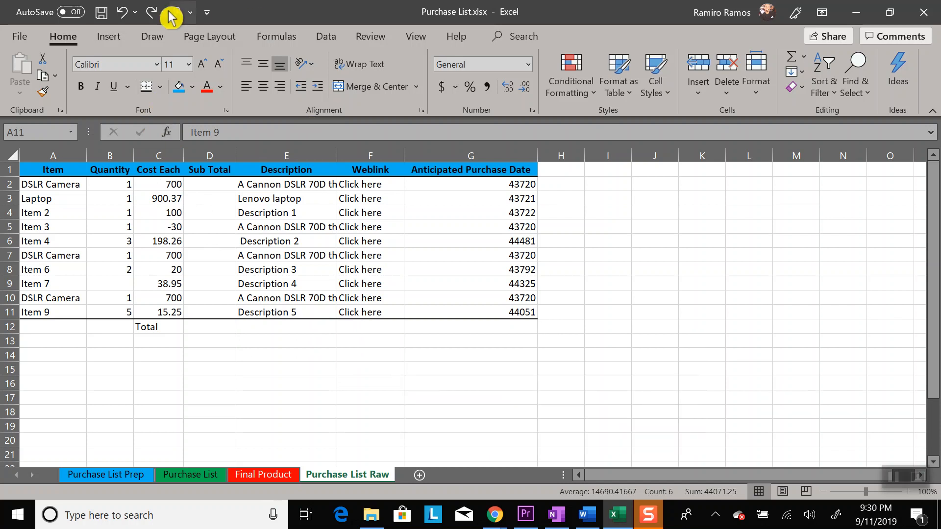
pyautogui.scroll(-3, 62, 299)
pyautogui.scroll(-4, 82, 294)
pyautogui.scroll(7, 82, 294)
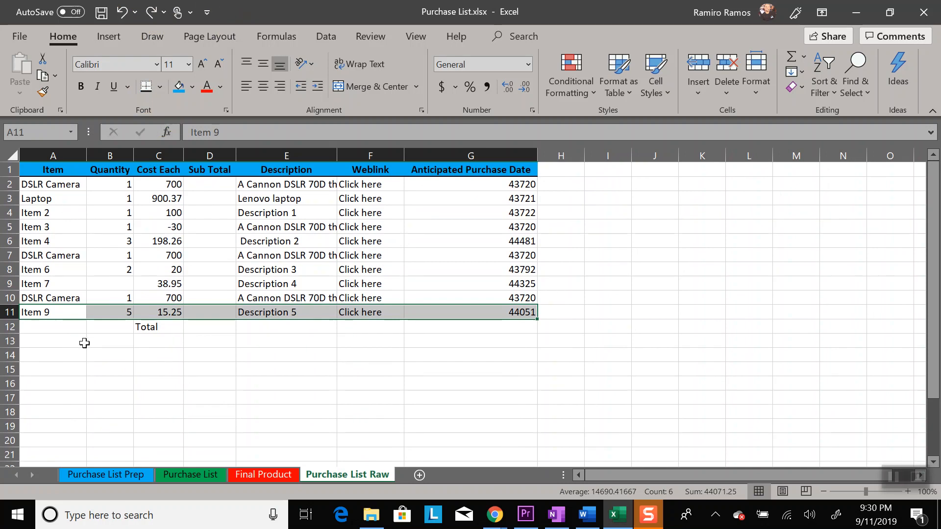
# - Try to recolor the bottom border of cells A11:G11 to standard red in the detailed border settings
pyautogui.click(112, 346)
pyautogui.moveTo(62, 312); pyautogui.dragTo(476, 317)
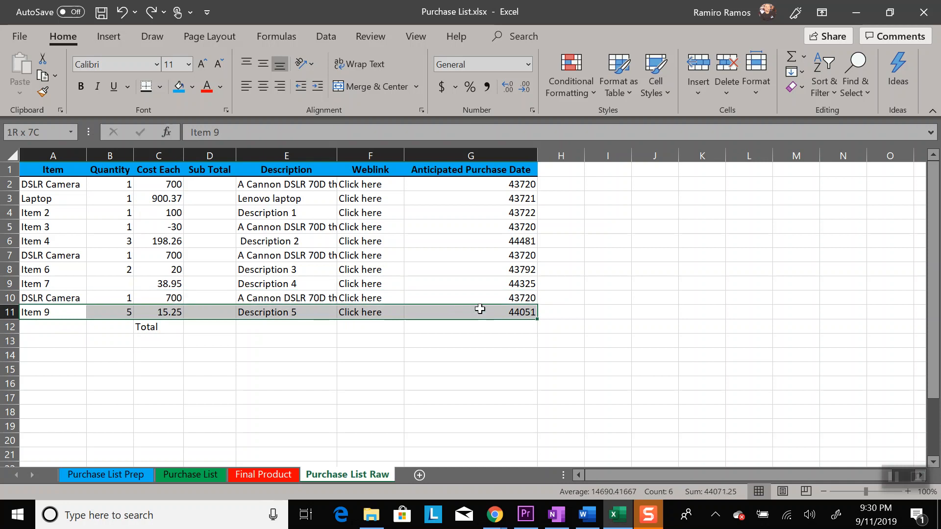
pyautogui.click(161, 87)
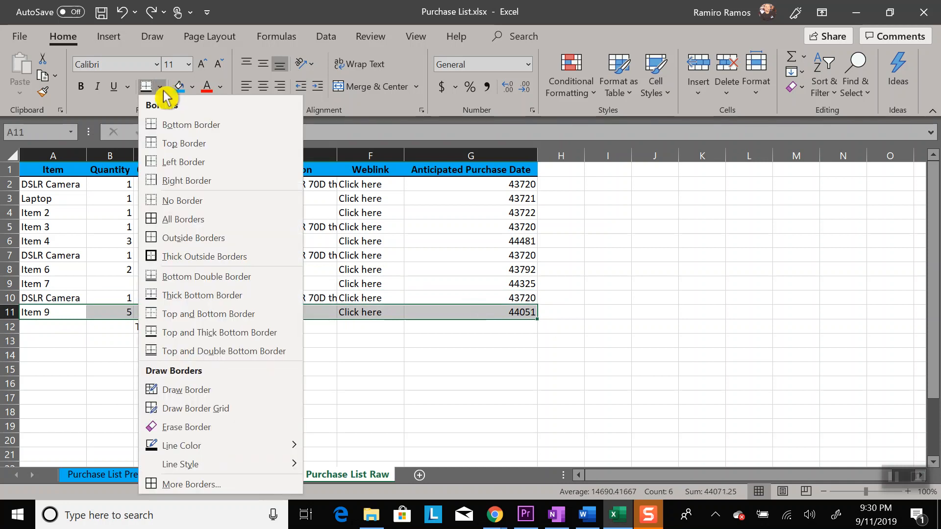
pyautogui.click(205, 486)
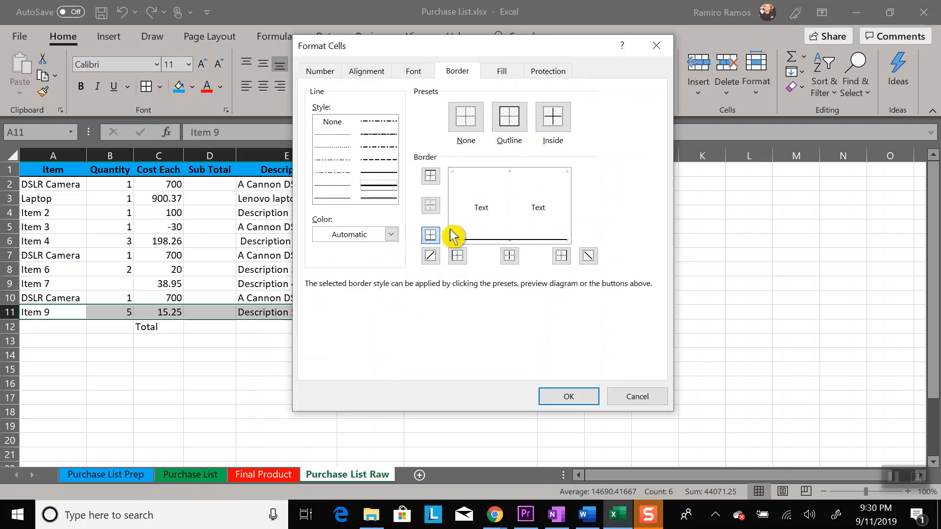
pyautogui.click(500, 80)
pyautogui.click(458, 78)
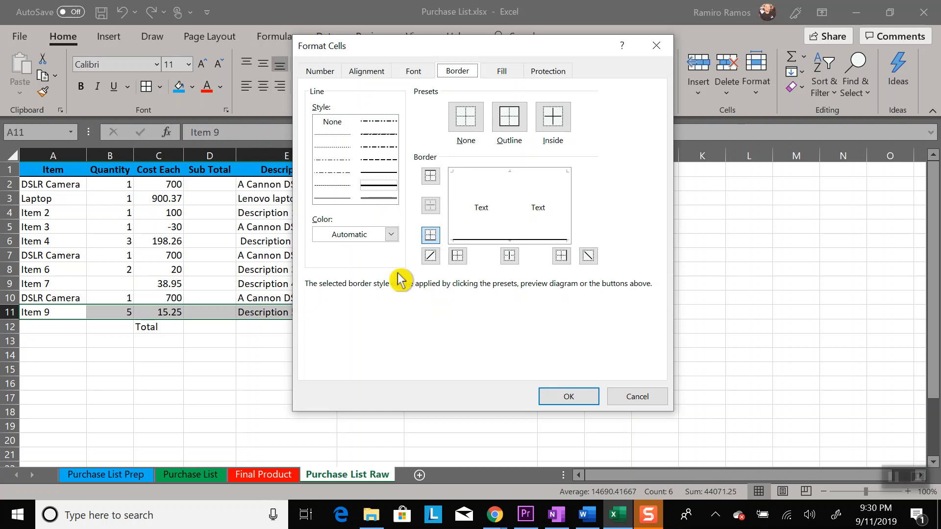
pyautogui.click(392, 234)
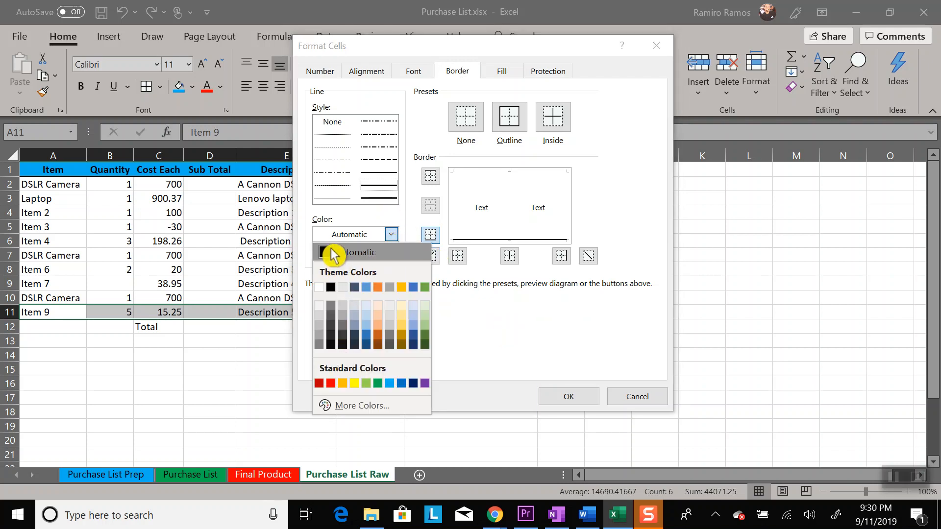
pyautogui.click(330, 383)
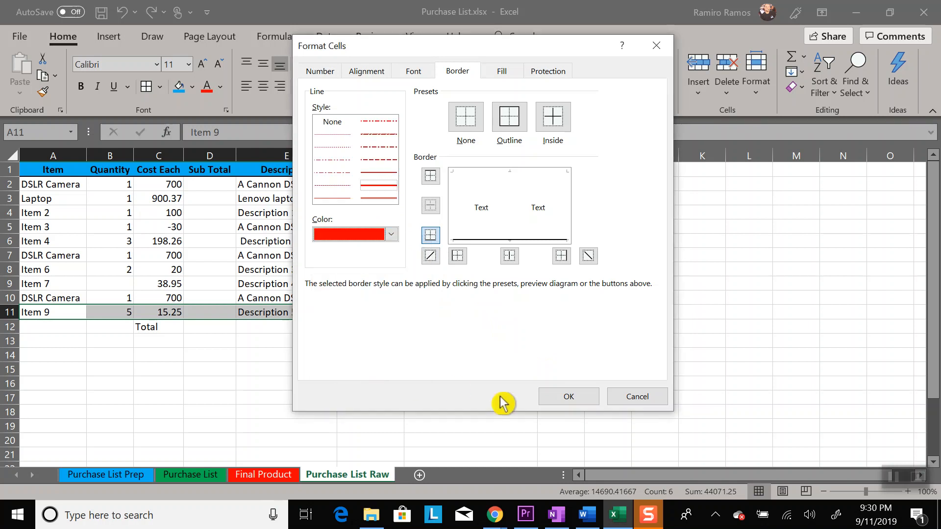
pyautogui.click(573, 399)
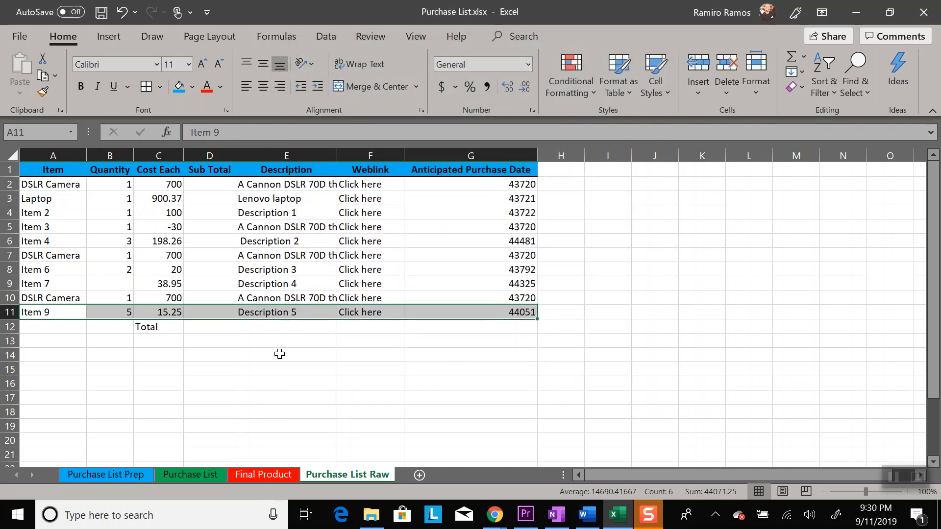
# - Apply a thick bottom border in standard red to cells A11:G11 using the detailed border settings
pyautogui.click(160, 87)
pyautogui.moveTo(209, 446)
pyautogui.click(208, 484)
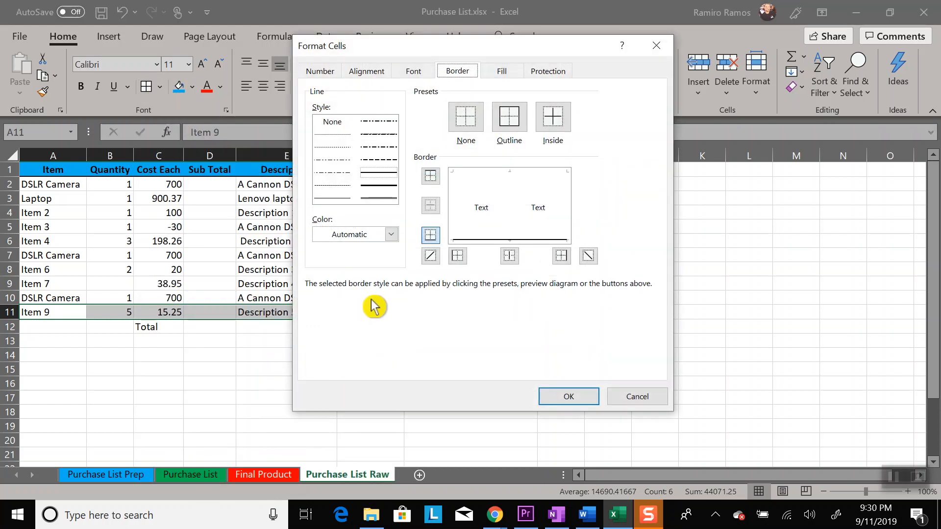
pyautogui.click(380, 186)
pyautogui.click(391, 234)
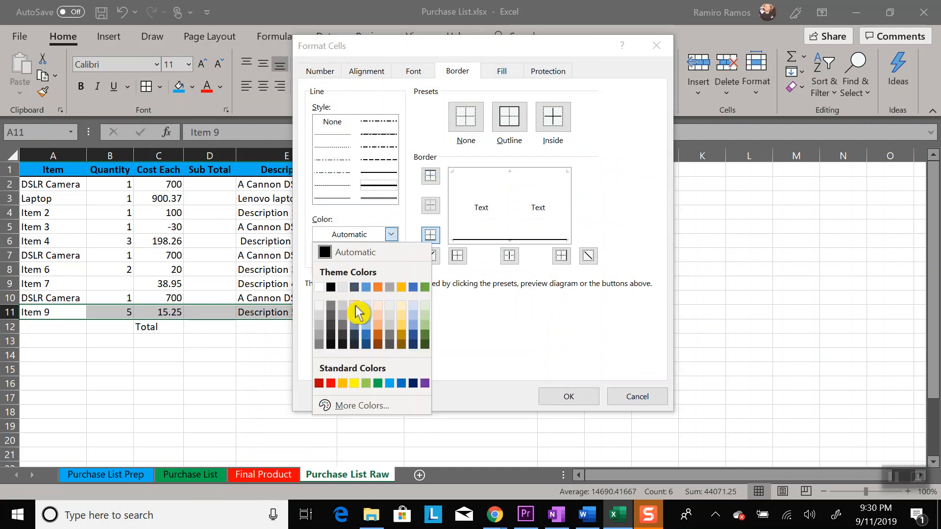
pyautogui.click(332, 384)
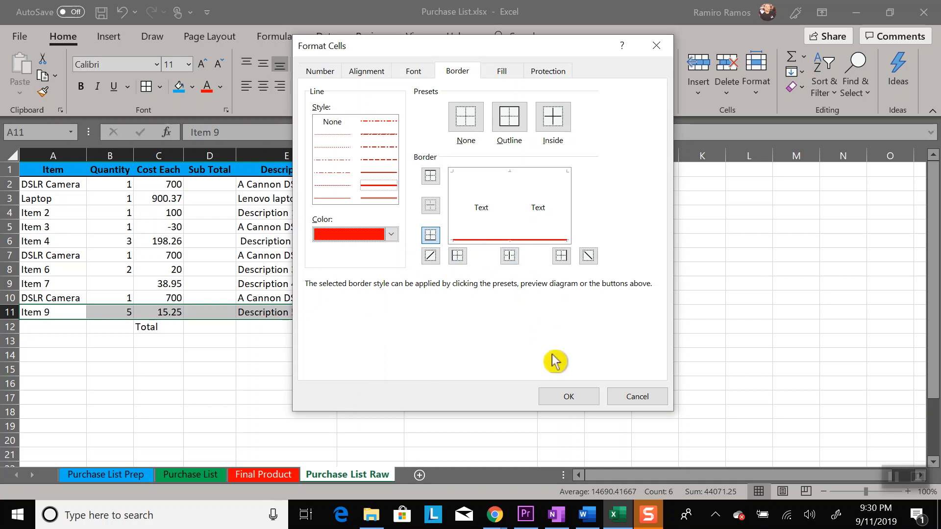
pyautogui.click(567, 395)
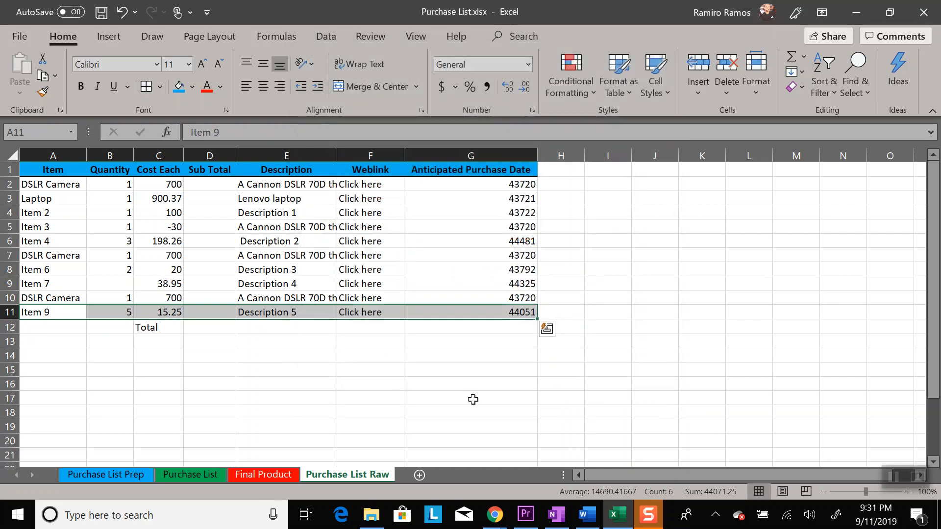
pyautogui.click(473, 400)
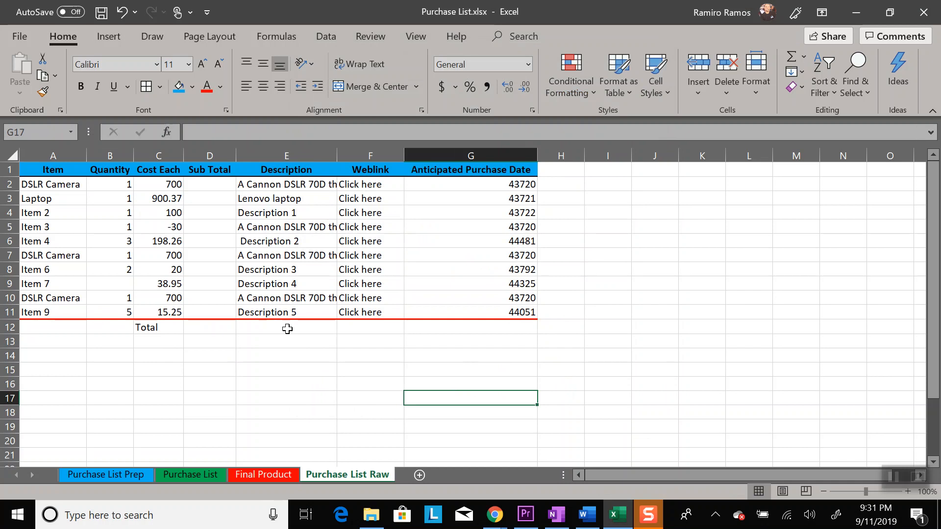
# - Make the Total label in cell C12 bold
pyautogui.click(168, 328)
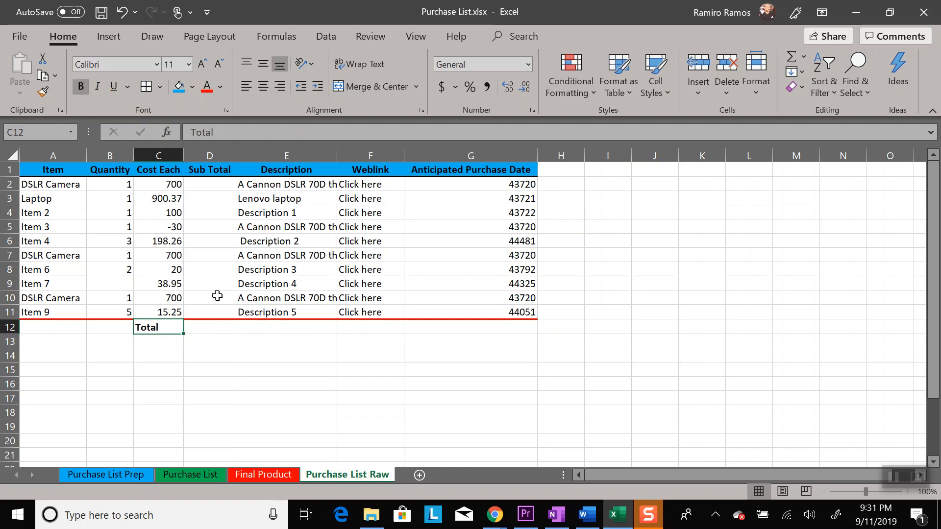
# - Enter =SUM(B2*C2) in the first Sub Total cell, D2, and fill the formula down through D11
pyautogui.click(208, 184)
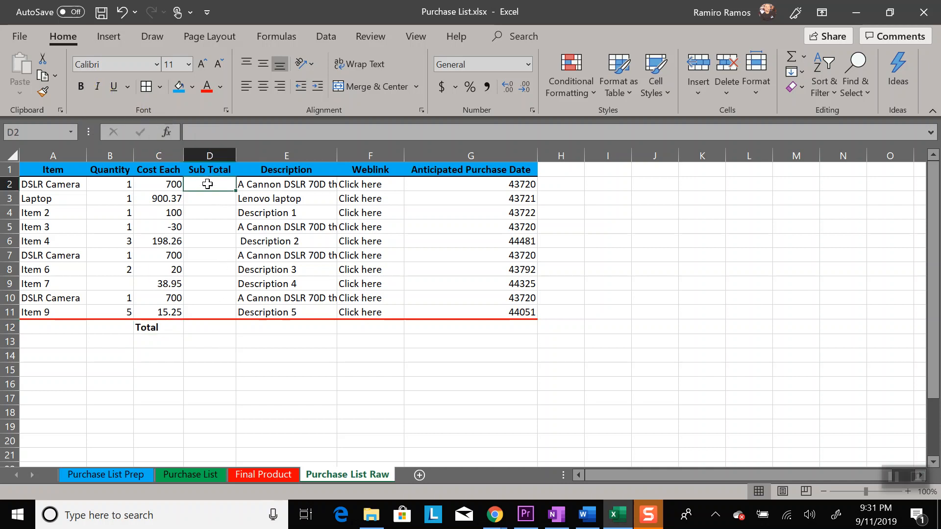
pyautogui.write('+')
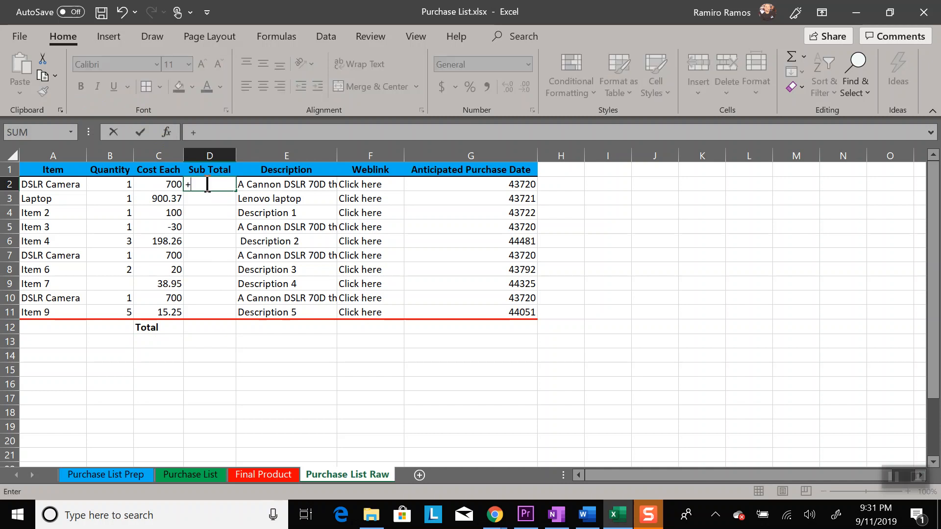
pyautogui.press('BackSpace')
pyautogui.write('=Su')
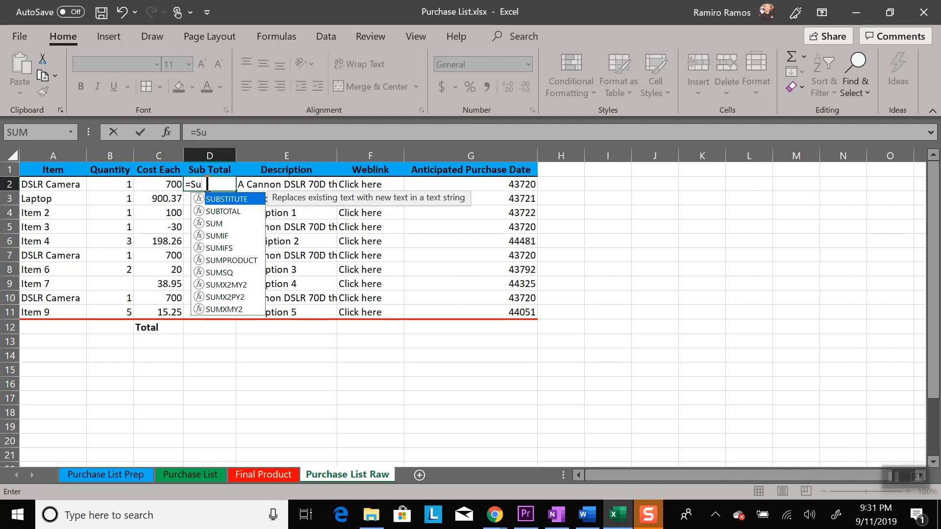
pyautogui.press('BackSpace')
pyautogui.write('UM')
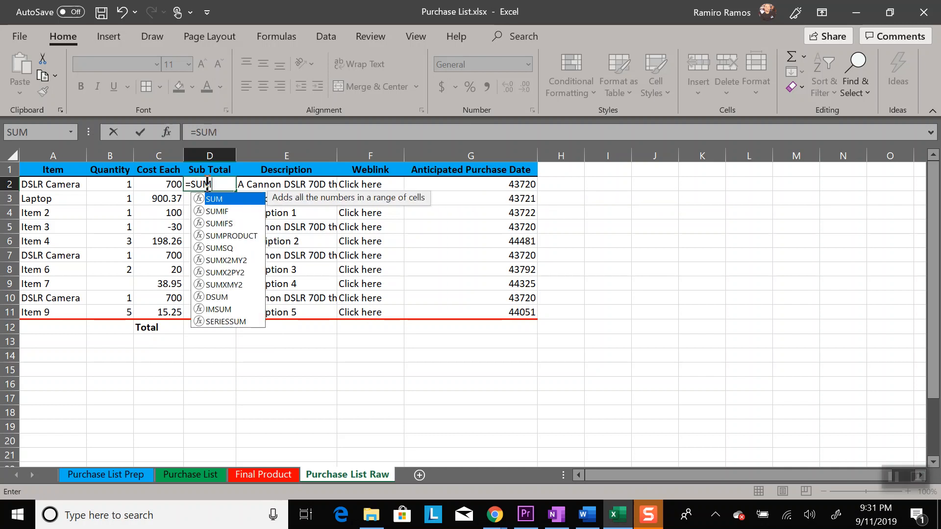
pyautogui.write('(')
pyautogui.moveTo(121, 183); pyautogui.dragTo(212, 189)
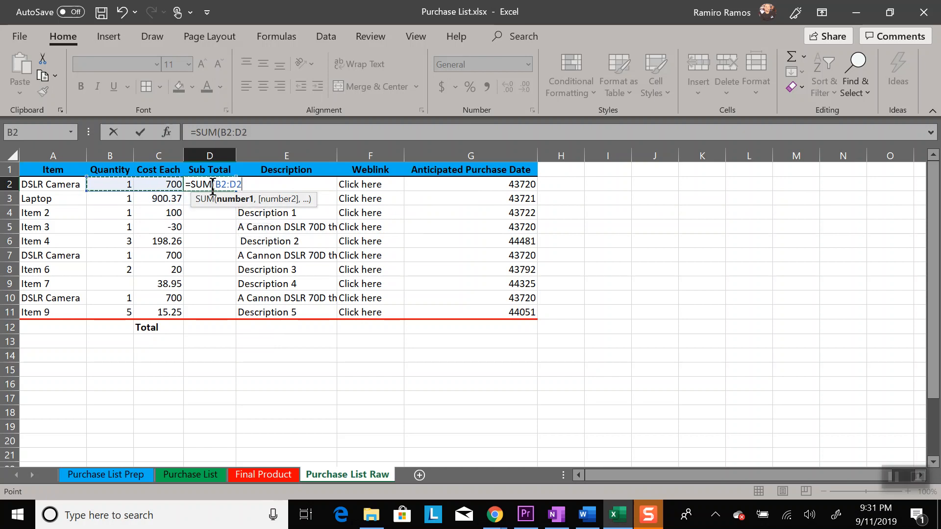
pyautogui.click(176, 184)
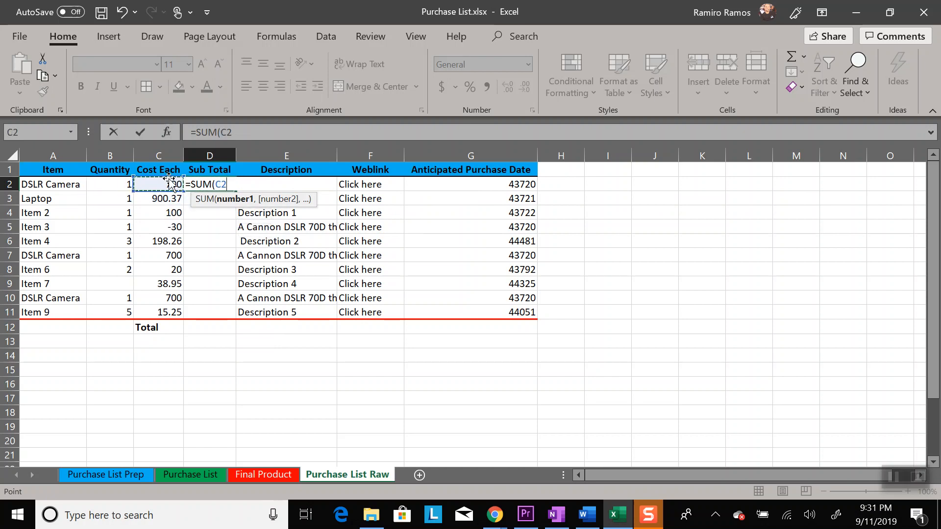
pyautogui.click(123, 184)
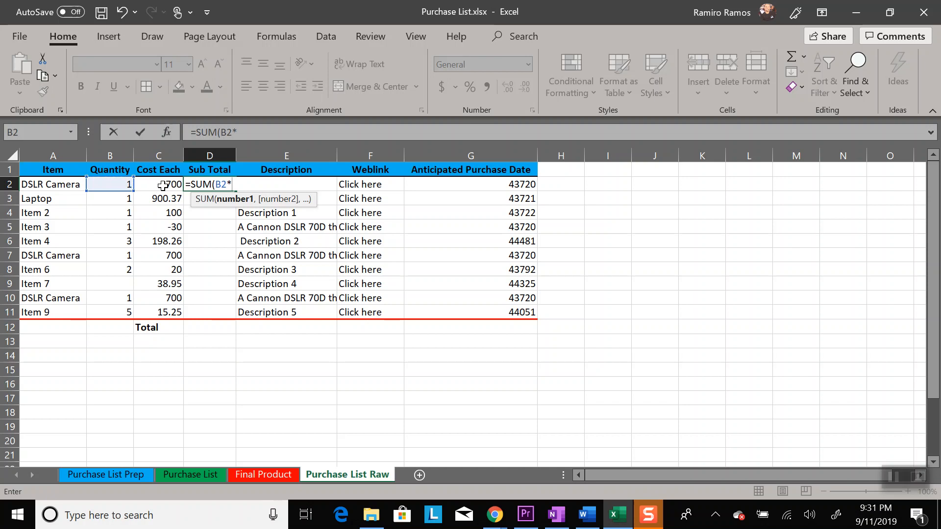
pyautogui.click(165, 184)
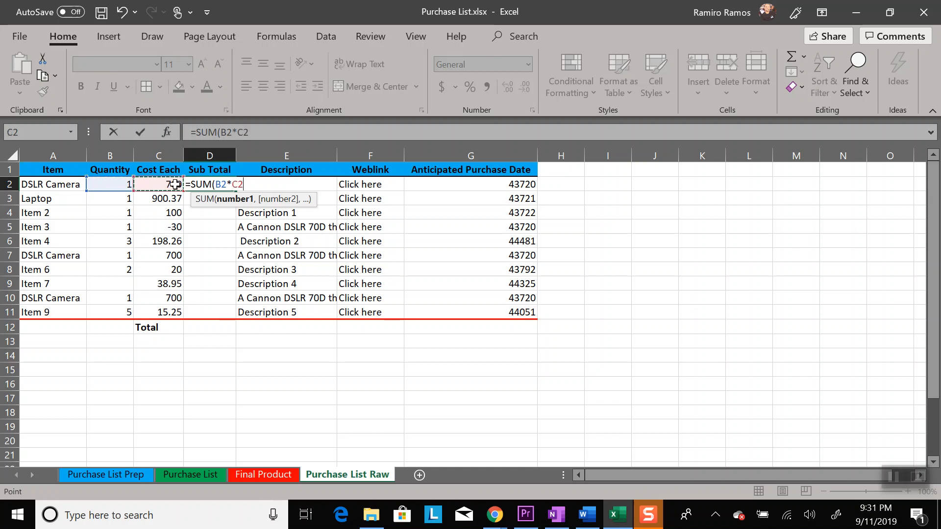
pyautogui.write(')')
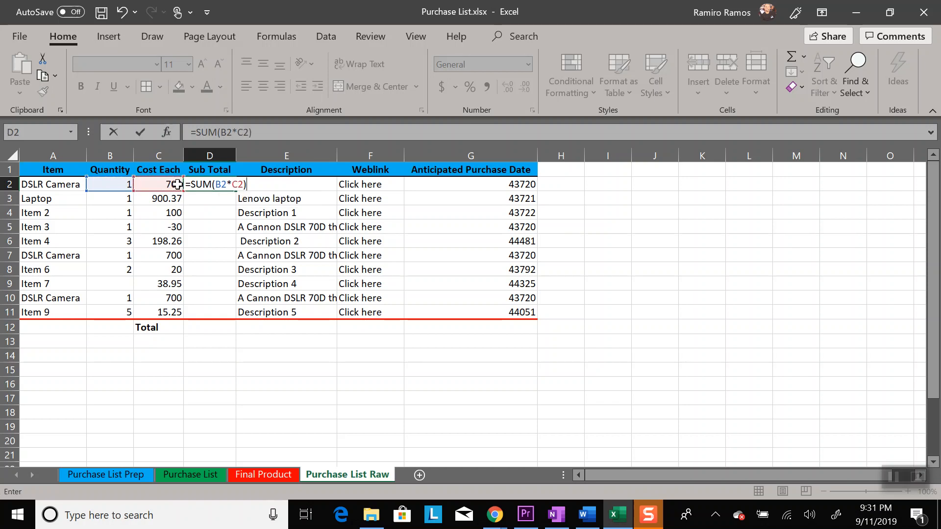
pyautogui.press('Return')
pyautogui.click(227, 185)
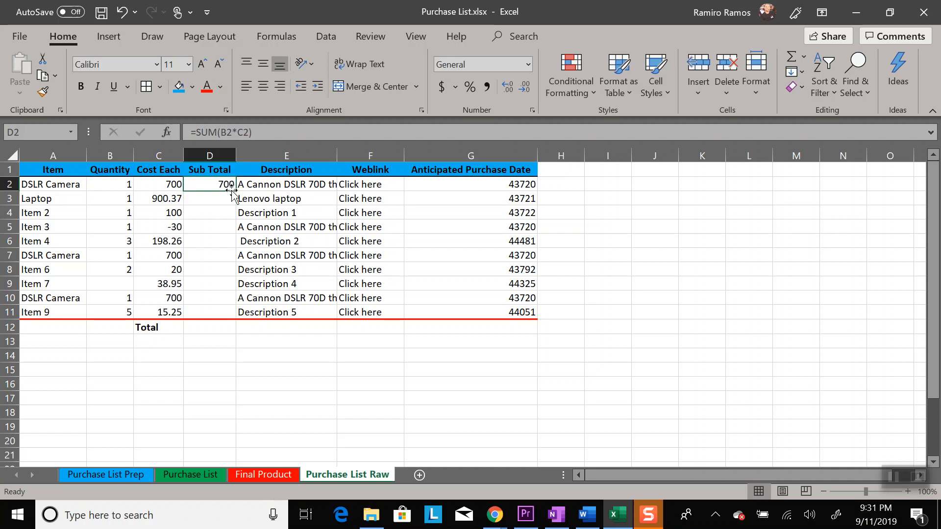
pyautogui.moveTo(234, 192); pyautogui.dragTo(232, 316)
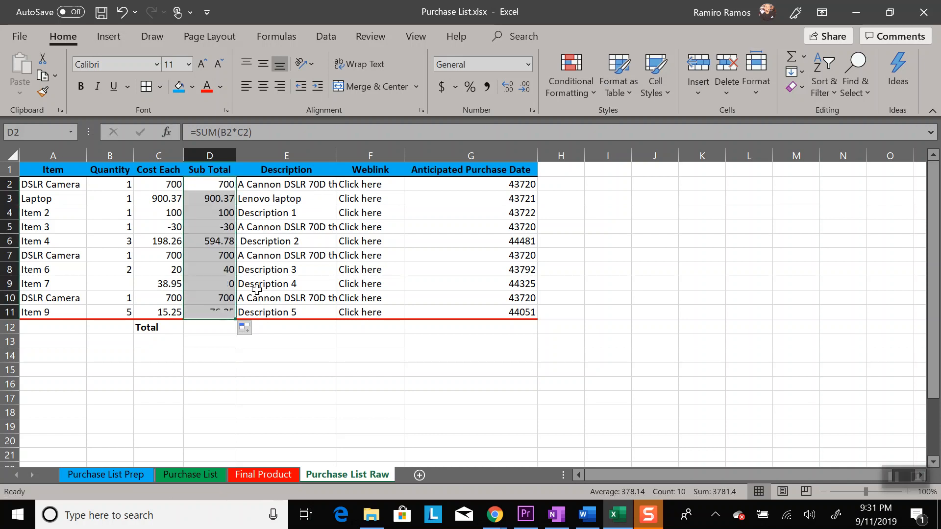
# - Calculate the overall total in cell D12 with the formula =SUM(D2:D11)
pyautogui.click(223, 328)
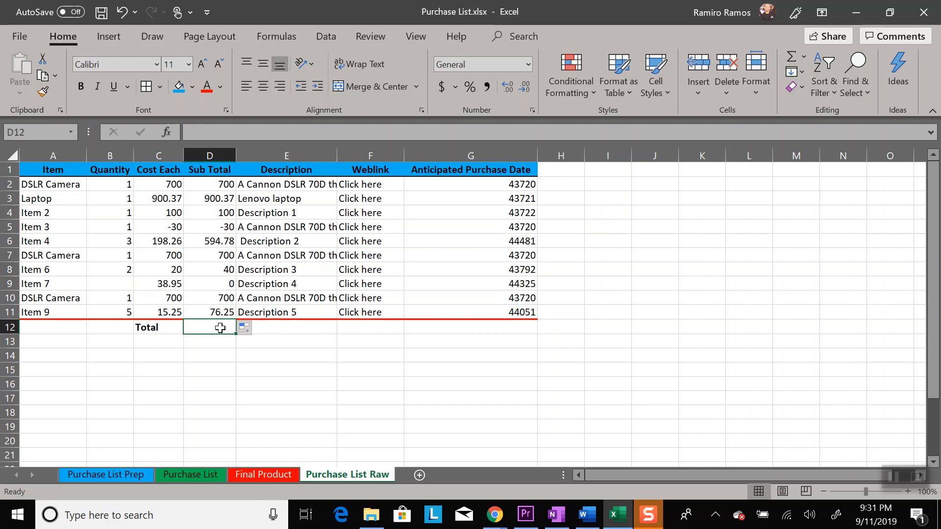
pyautogui.write('+')
pyautogui.press('BackSpace')
pyautogui.write('=SUM(')
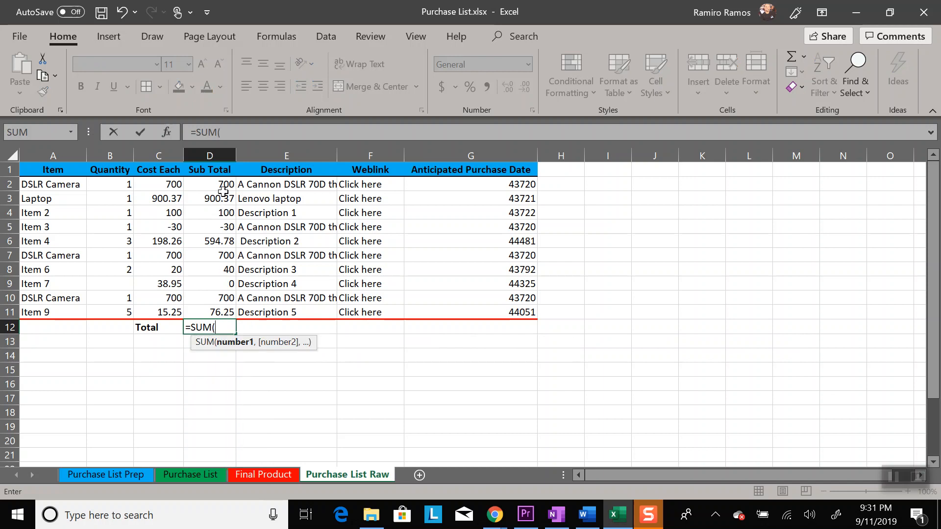
pyautogui.moveTo(222, 185); pyautogui.dragTo(221, 321)
pyautogui.write(')')
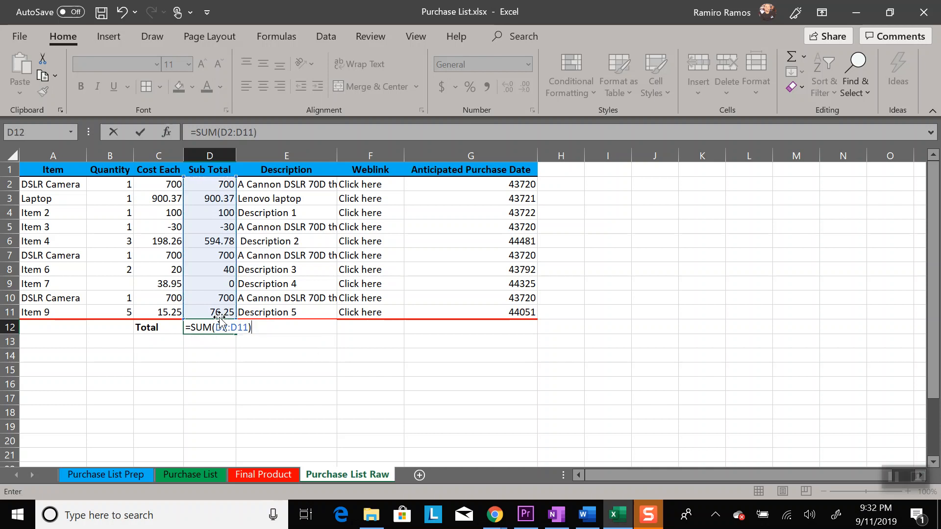
pyautogui.press('Return')
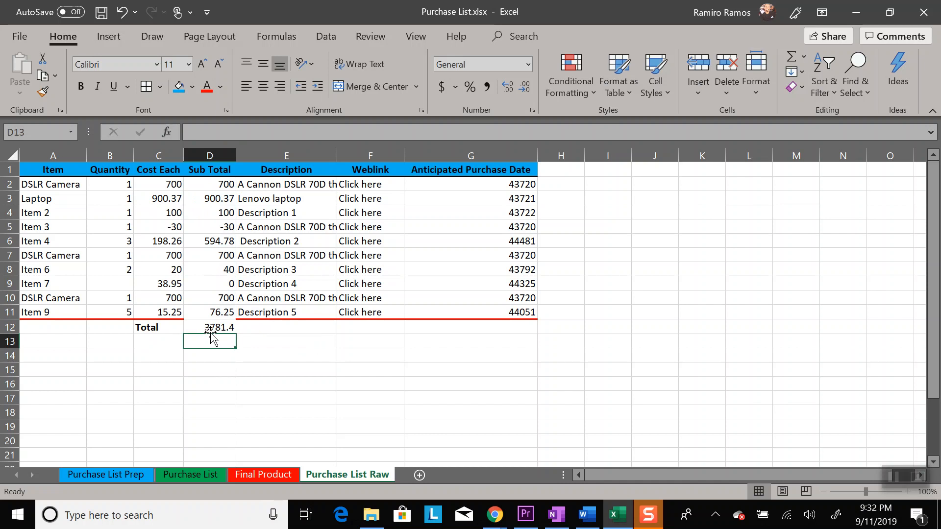
# - Put a thick standard red border on all four sides of the total in D12 using the detailed border settings
pyautogui.click(216, 327)
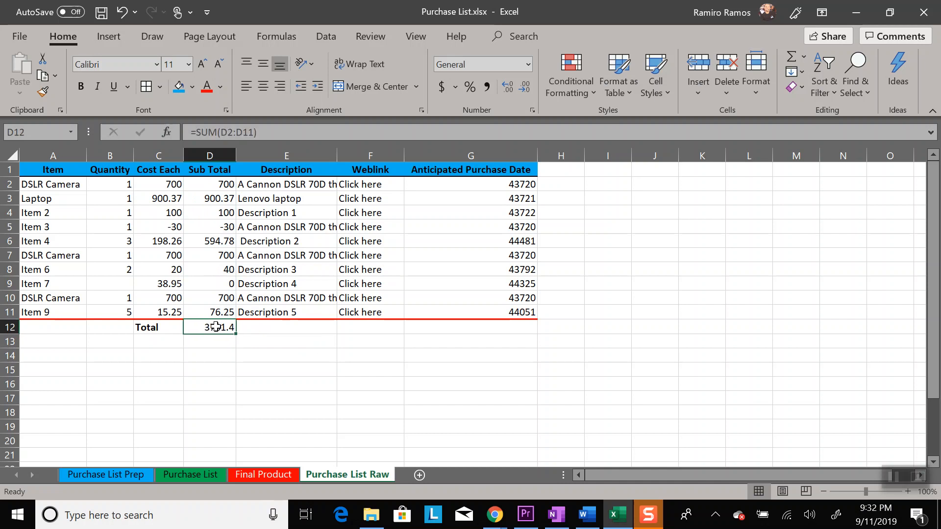
pyautogui.click(160, 87)
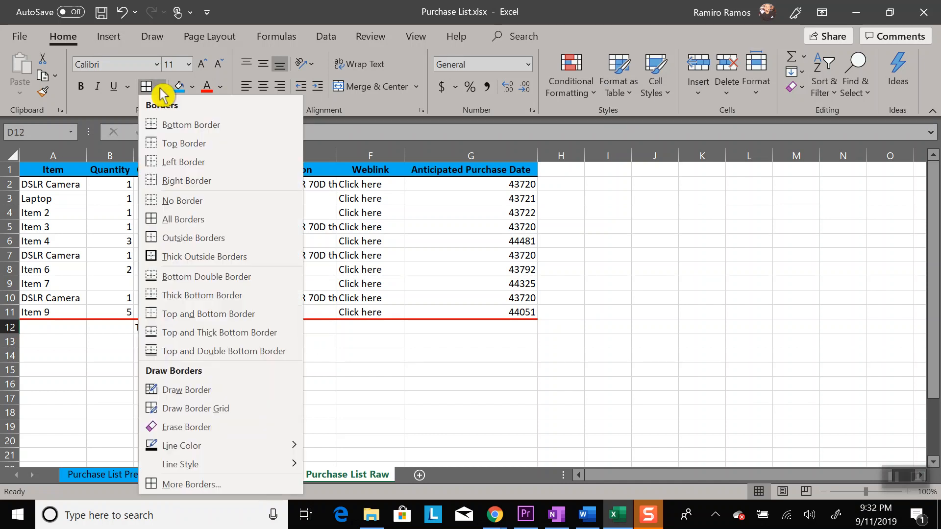
pyautogui.click(216, 485)
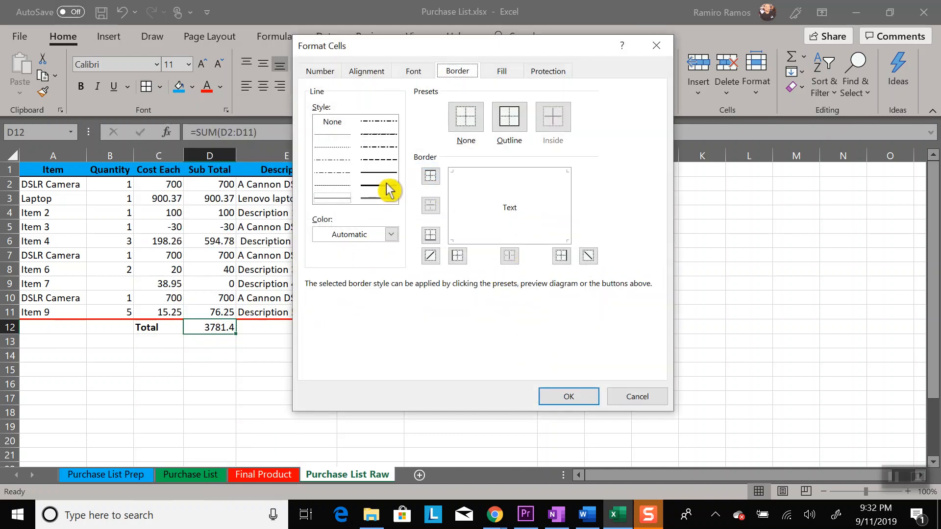
pyautogui.click(391, 234)
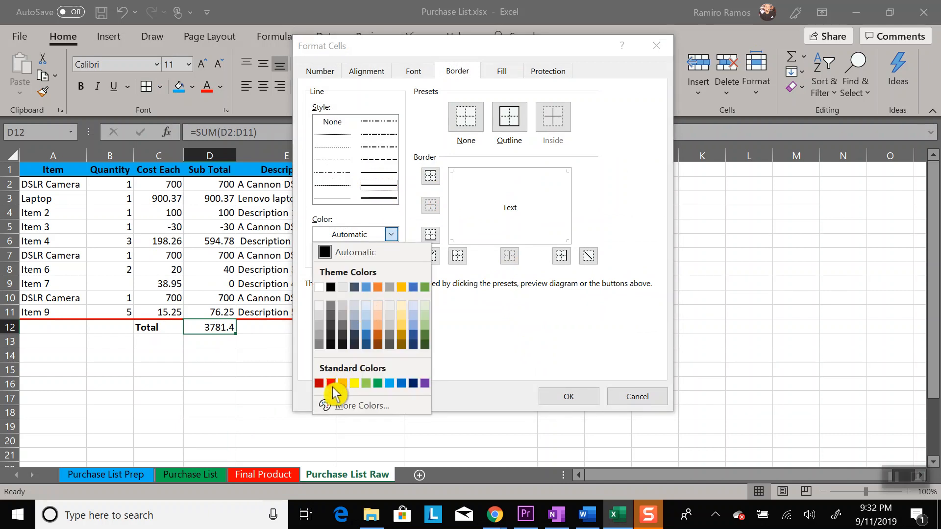
pyautogui.click(330, 384)
pyautogui.click(384, 186)
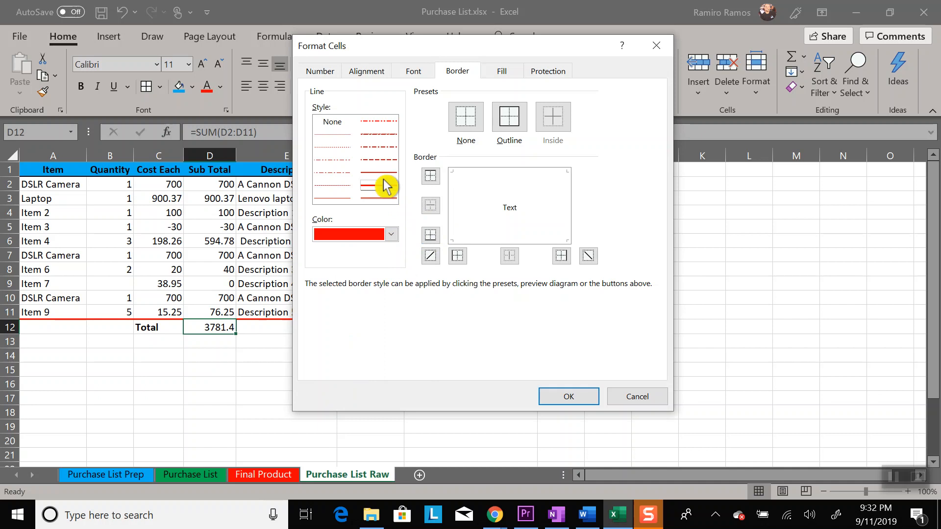
pyautogui.click(452, 206)
pyautogui.click(492, 174)
pyautogui.click(569, 208)
pyautogui.click(538, 241)
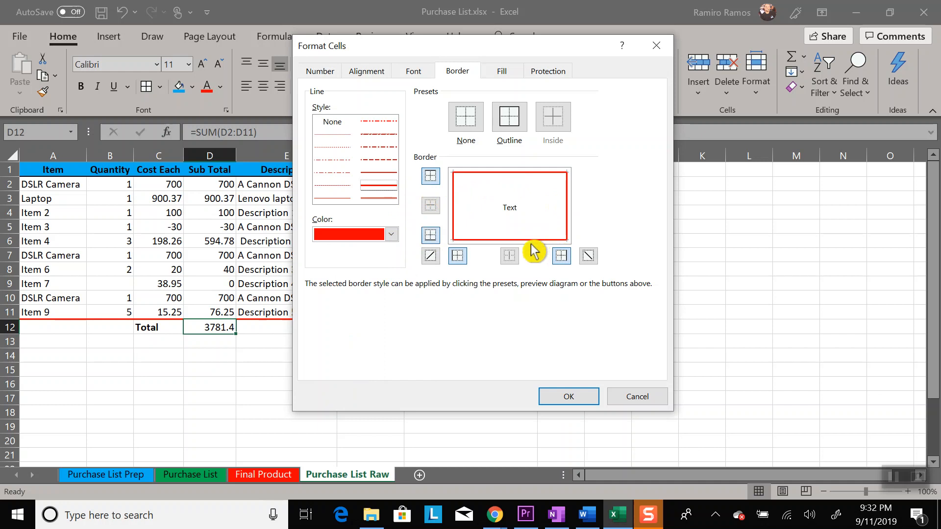
pyautogui.click(571, 396)
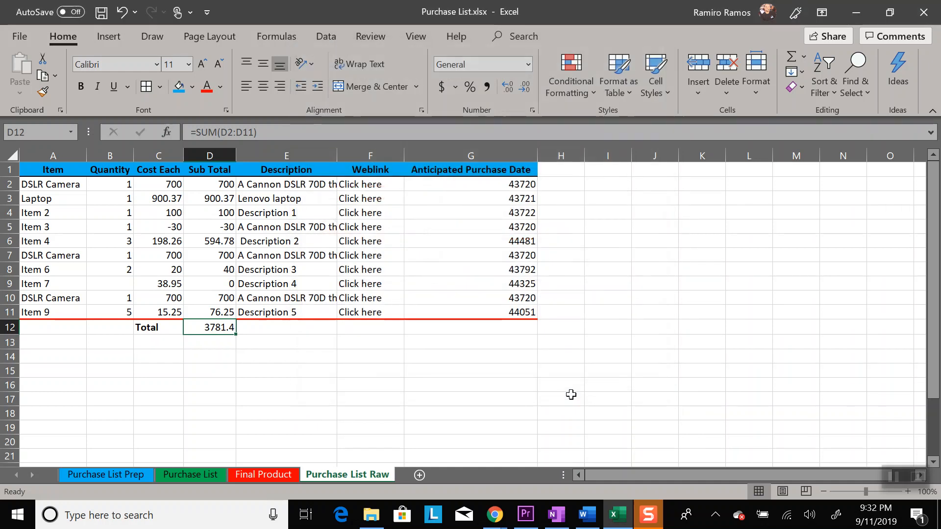
pyautogui.click(286, 354)
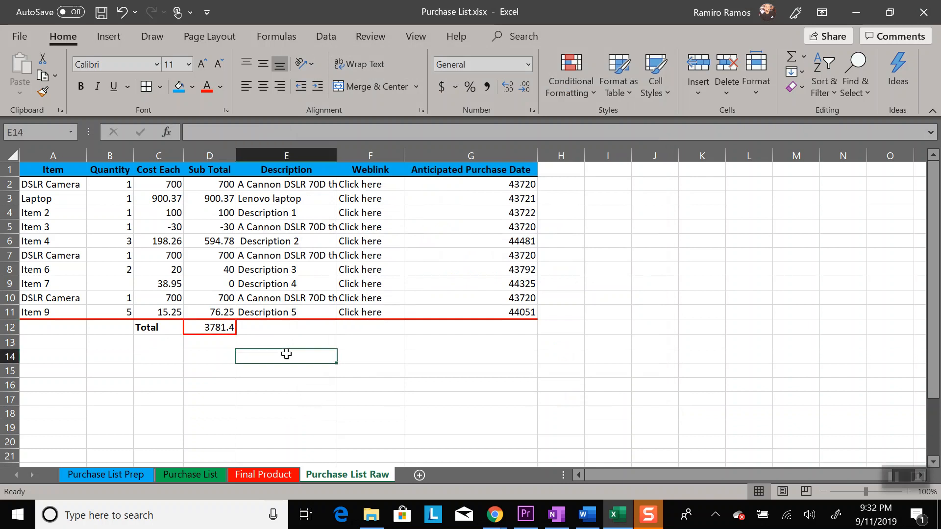
# - Make the total amount in D12 bold and set its font size to 12
pyautogui.click(219, 327)
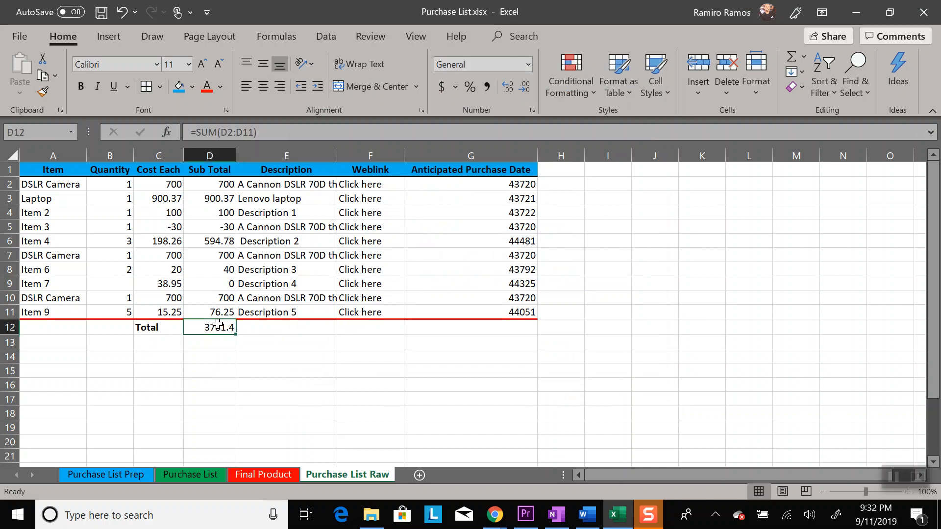
pyautogui.click(83, 90)
pyautogui.click(188, 65)
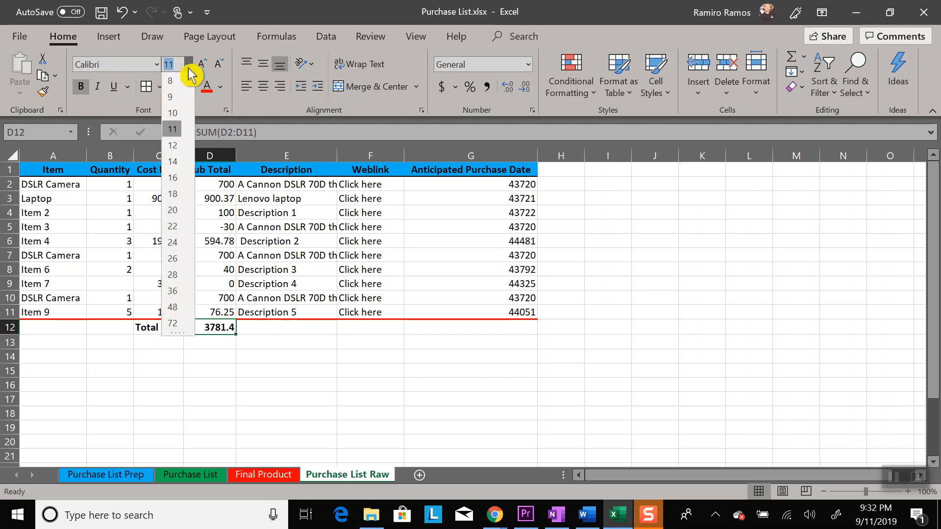
pyautogui.click(174, 147)
pyautogui.click(213, 360)
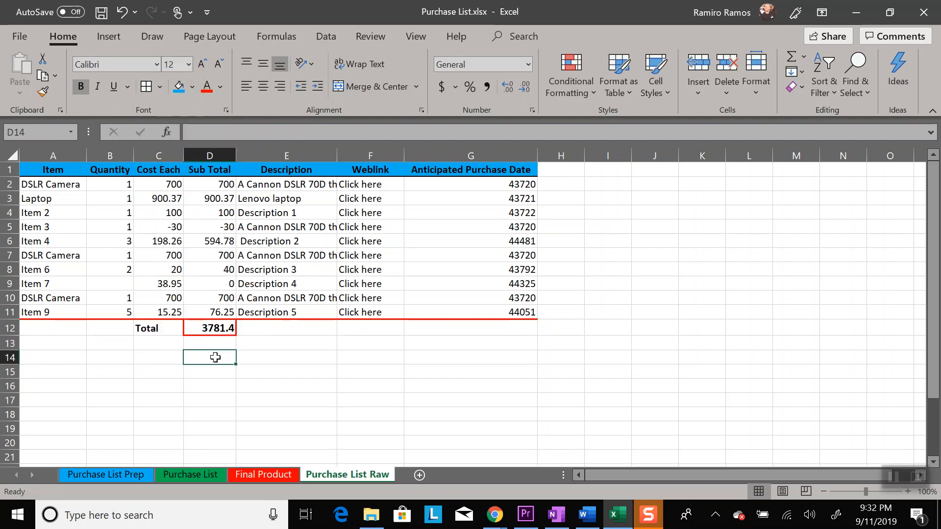
# - Check the Final Product sheet for reference and choose the Currency number format for D2:D12 on the Purchase List Raw sheet
pyautogui.click(255, 476)
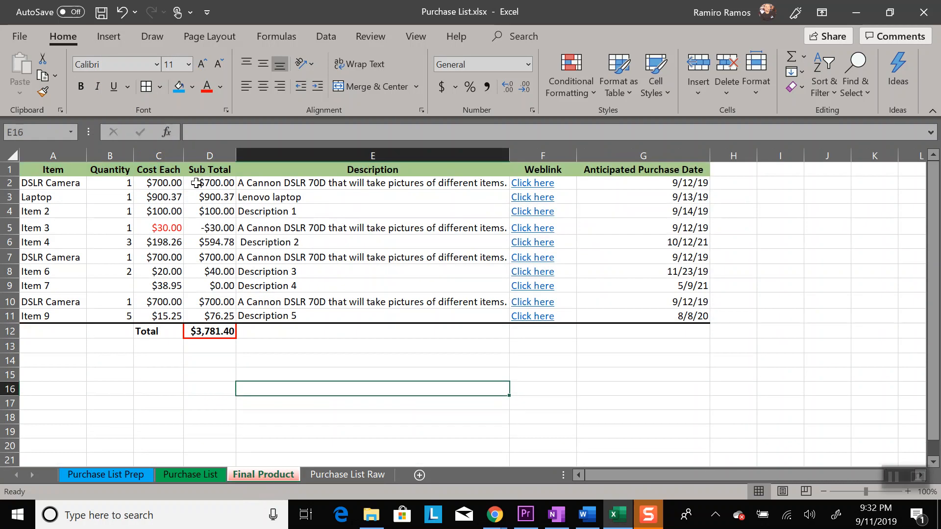
pyautogui.click(330, 475)
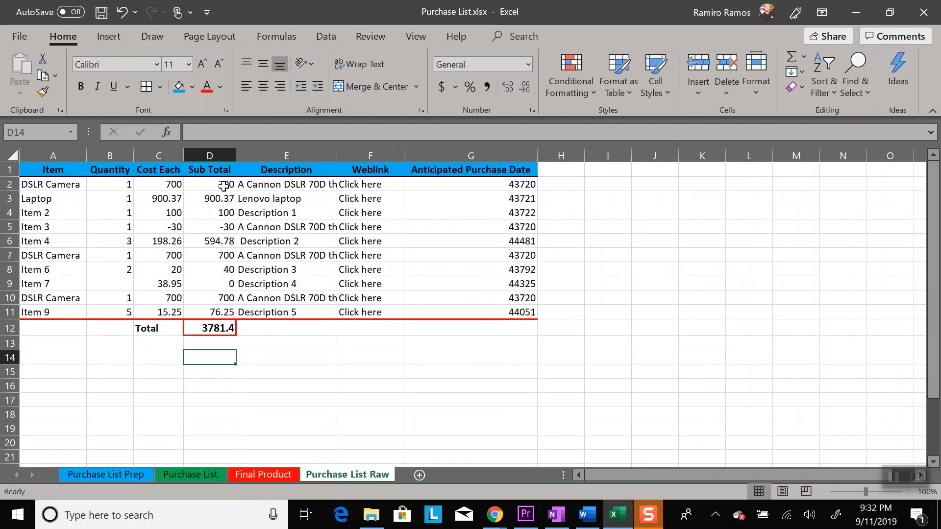
pyautogui.moveTo(227, 183); pyautogui.dragTo(214, 323)
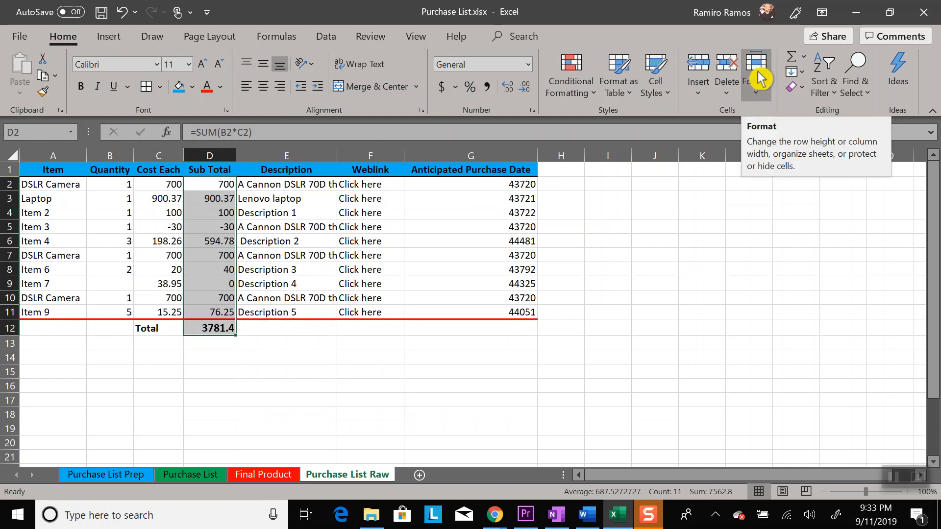
pyautogui.click(759, 98)
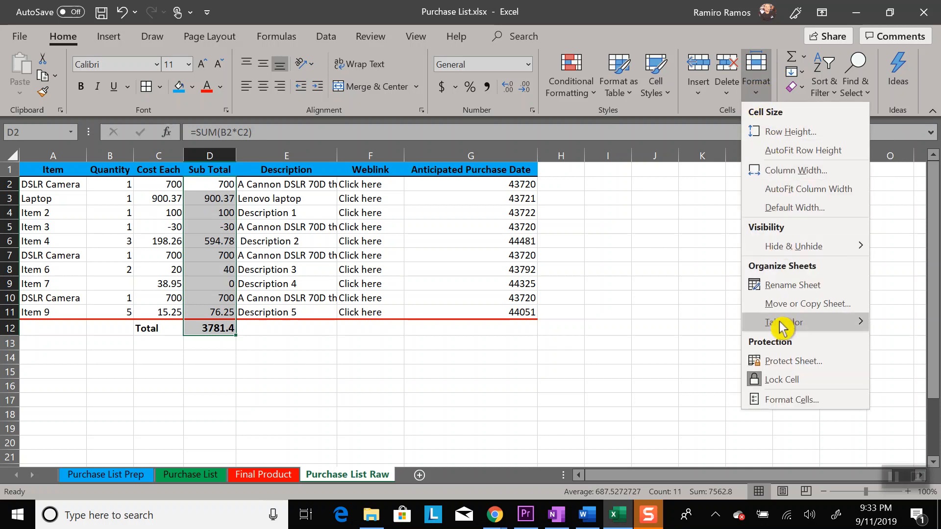
pyautogui.click(829, 403)
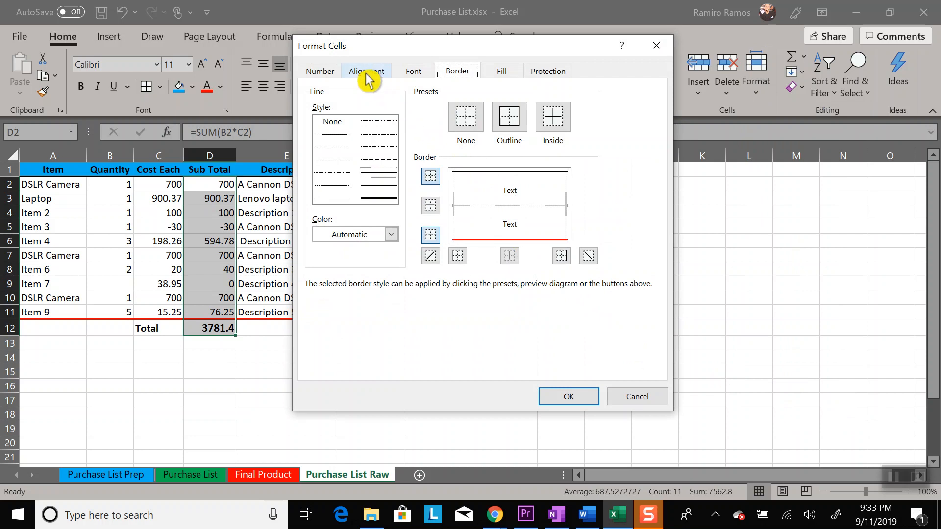
pyautogui.click(320, 72)
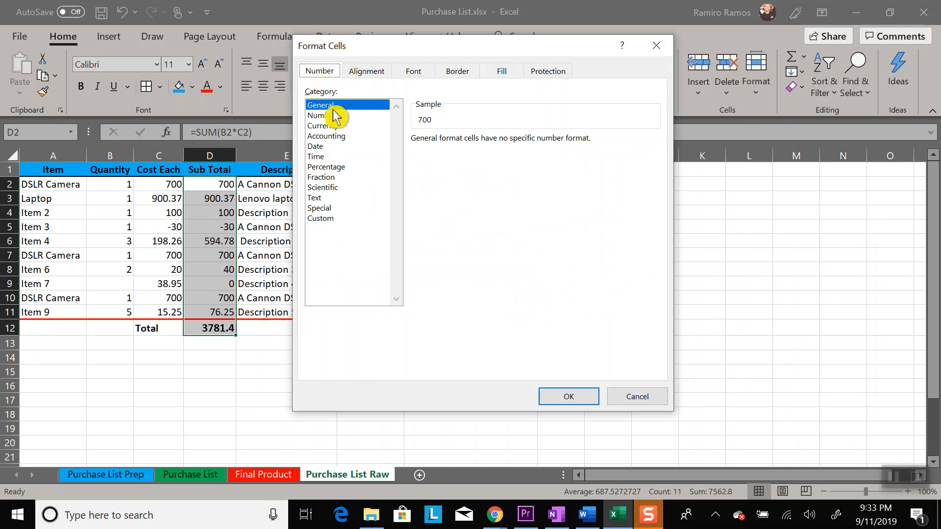
pyautogui.click(326, 127)
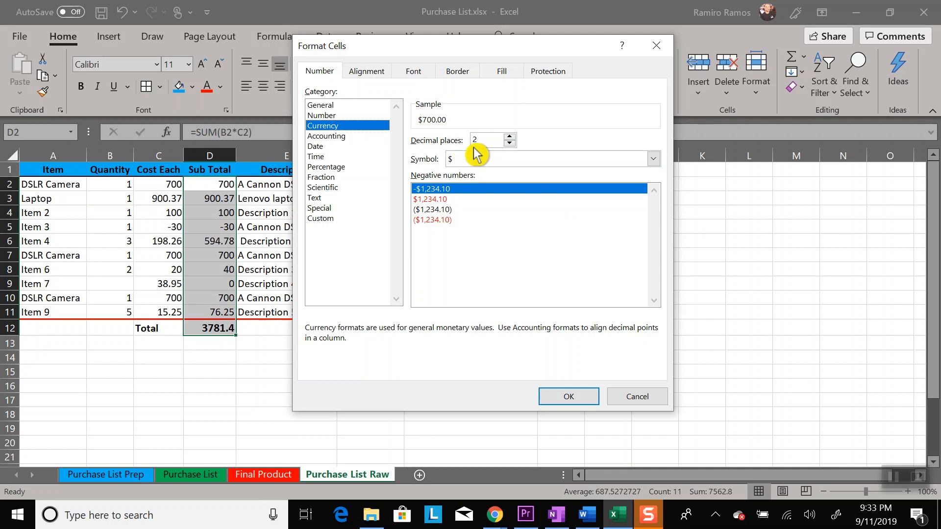
# - Apply the Currency format to D2:D12 with 2 decimal places, the $ symbol and red negative numbers without a minus sign
pyautogui.click(510, 137)
pyautogui.click(509, 145)
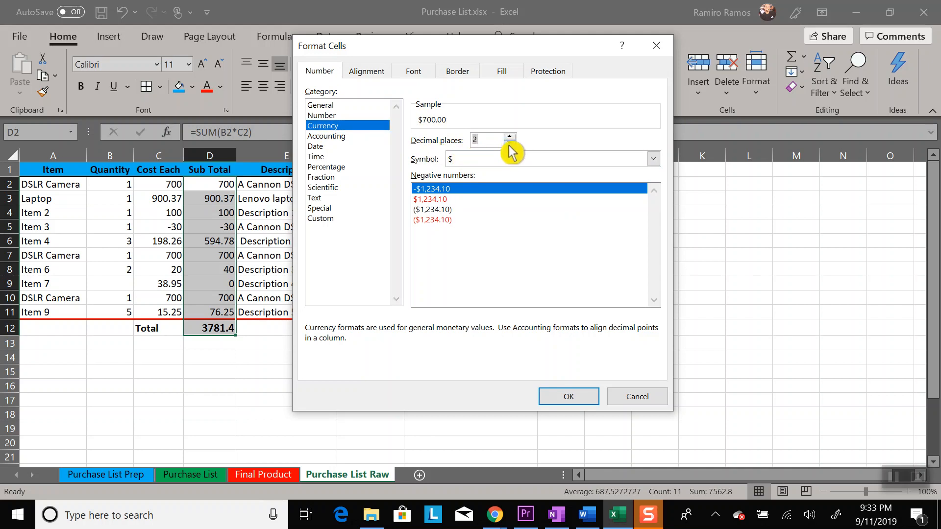
pyautogui.click(509, 136)
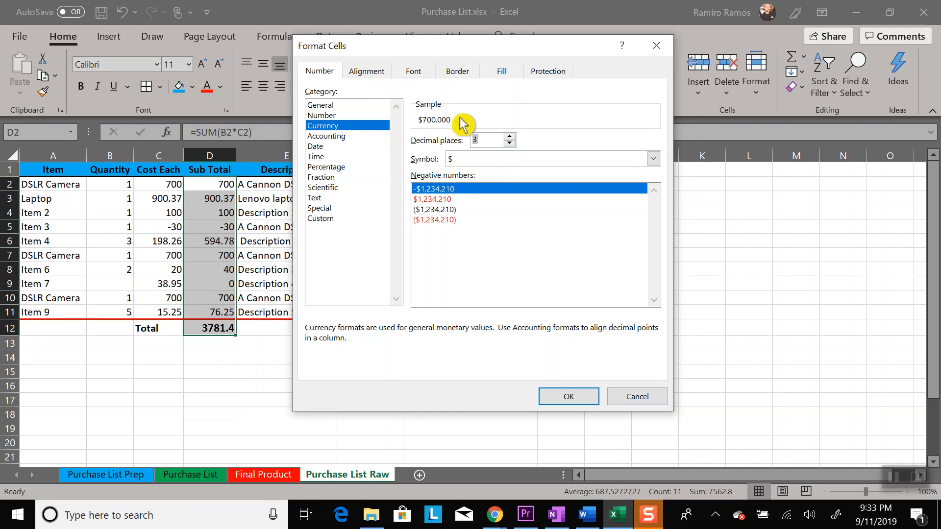
pyautogui.click(509, 142)
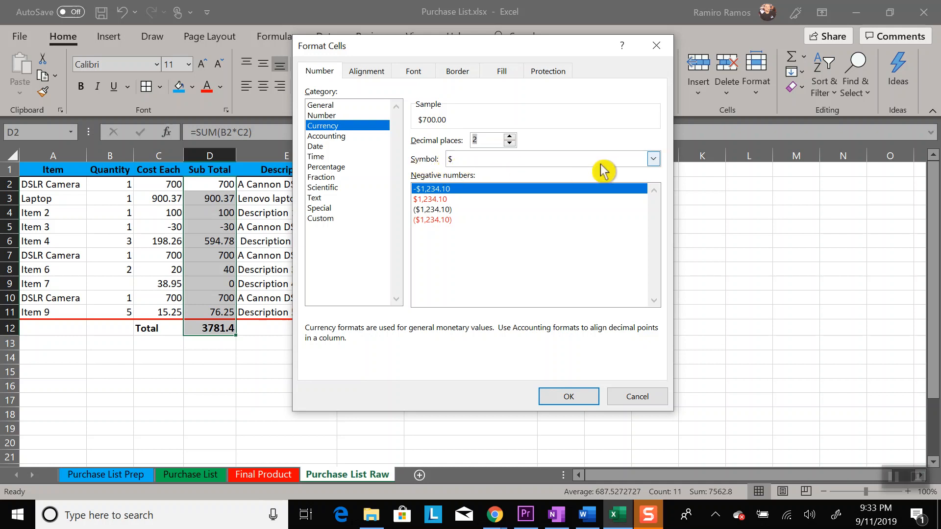
pyautogui.click(653, 160)
pyautogui.moveTo(655, 196); pyautogui.dragTo(660, 172)
pyautogui.click(660, 172)
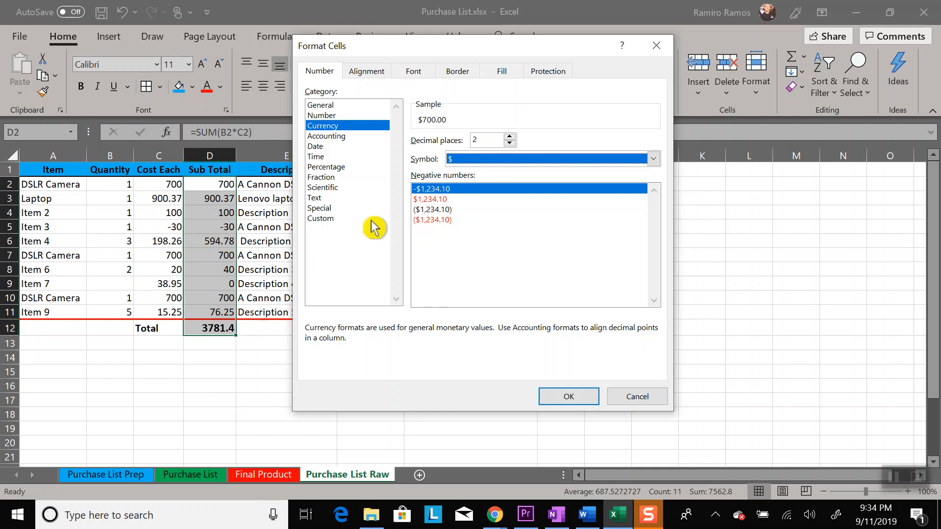
pyautogui.click(440, 199)
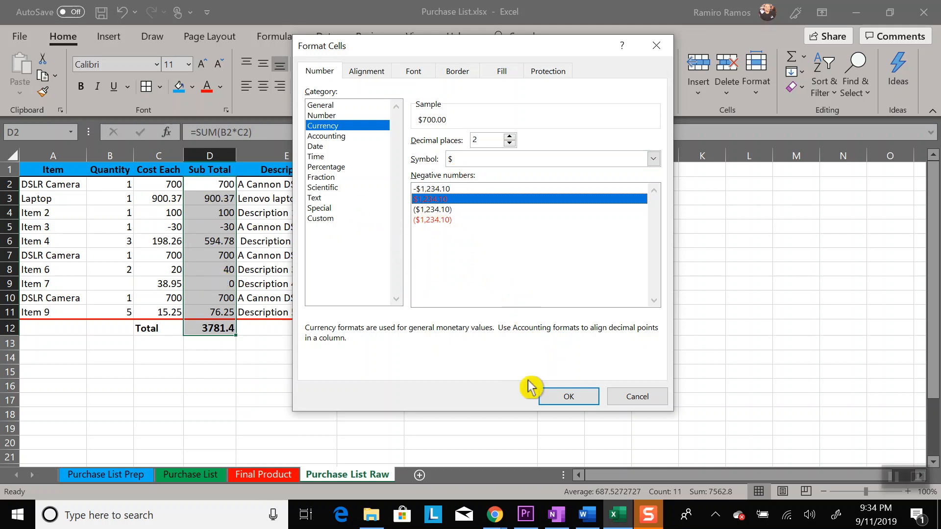
pyautogui.click(570, 398)
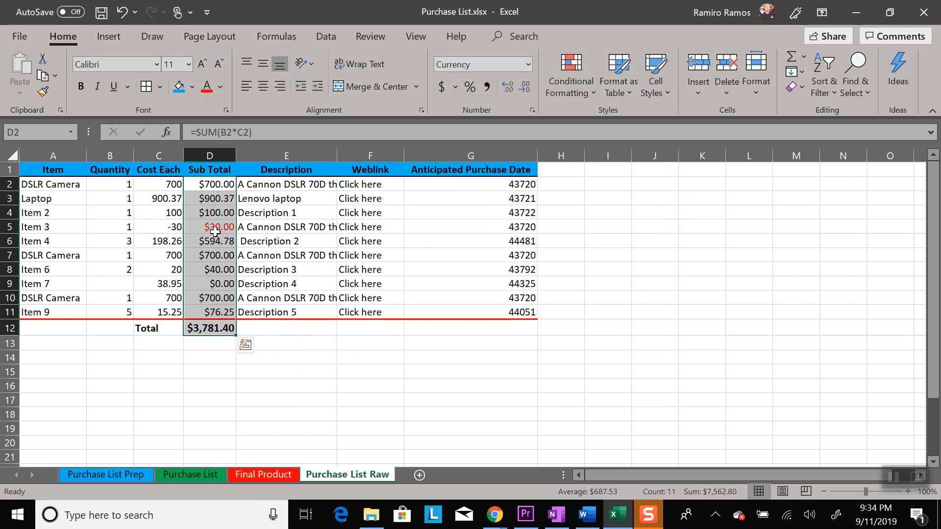
pyautogui.click(215, 230)
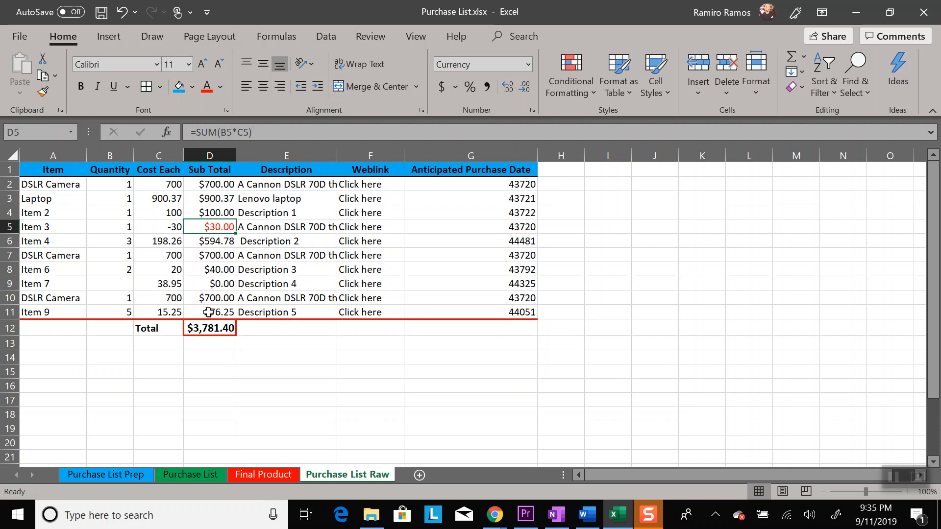
# - Format the Cost Each values in C2:C11 as Currency with 2 decimal places, the $ symbol and red negative numbers without a minus sign
pyautogui.moveTo(169, 182); pyautogui.dragTo(162, 313)
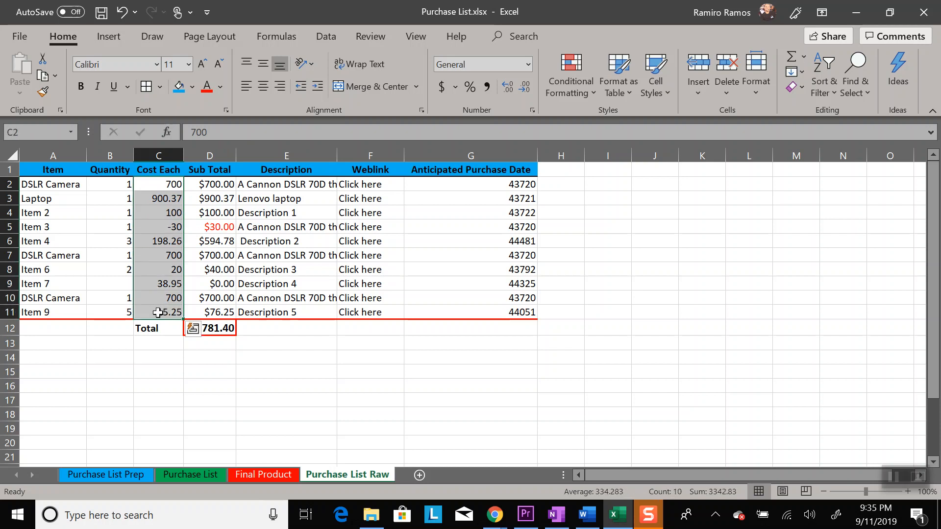
pyautogui.click(750, 93)
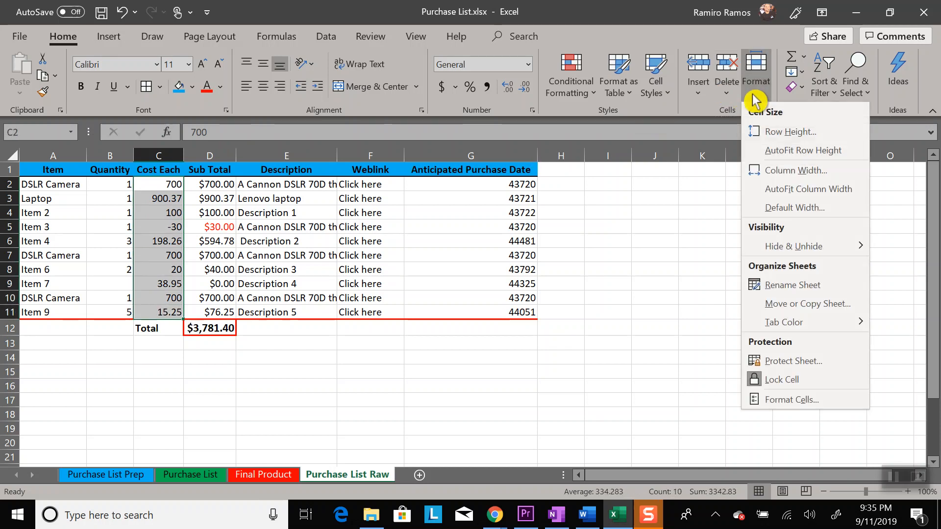
pyautogui.click(787, 400)
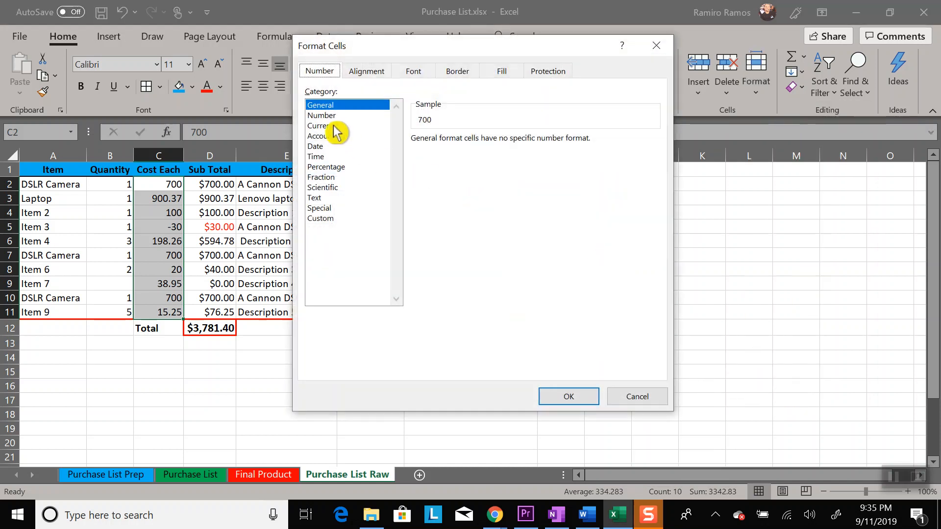
pyautogui.click(323, 126)
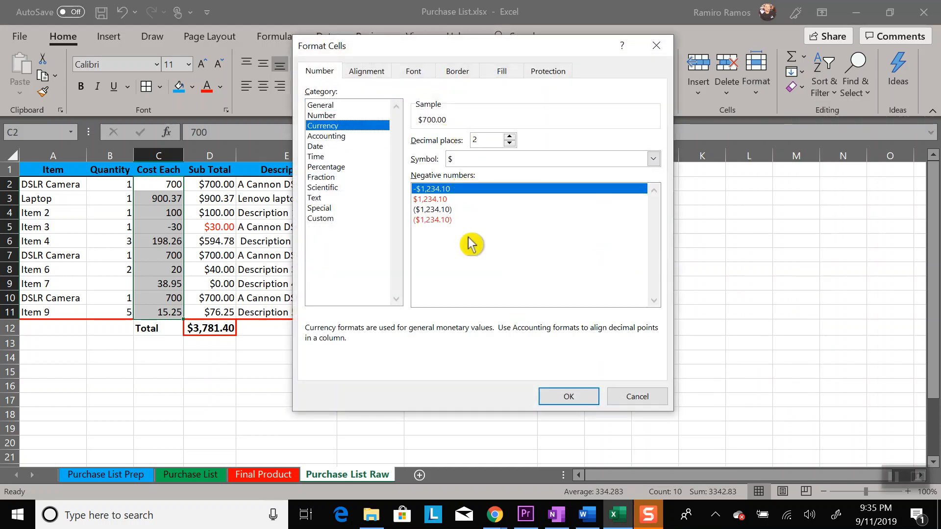
pyautogui.click(440, 200)
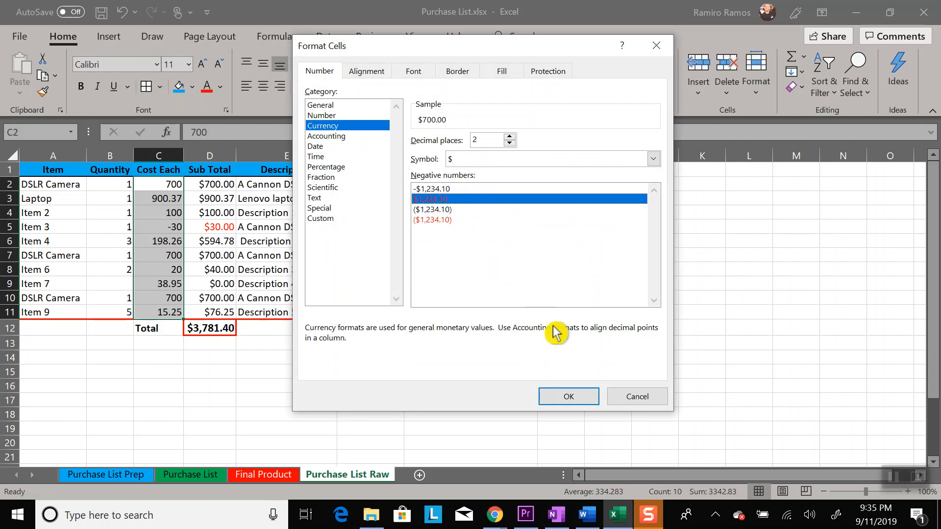
pyautogui.click(570, 404)
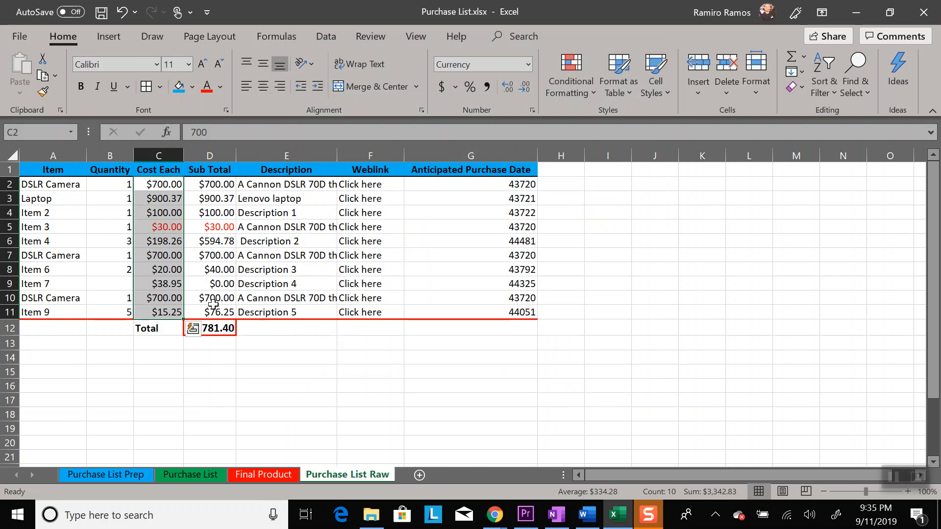
pyautogui.click(273, 333)
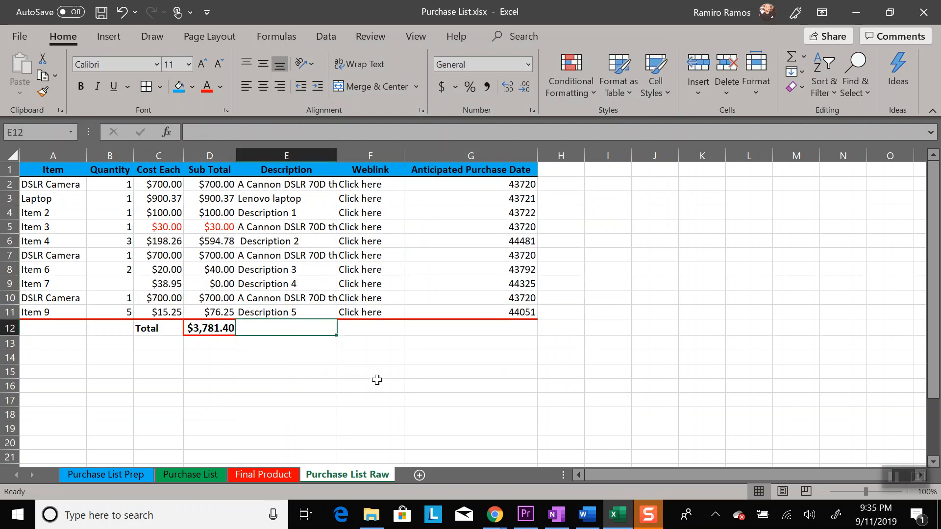
# - Clear the contents of the Weblink cells F2:F11, keeping the header
pyautogui.click(375, 182)
pyautogui.moveTo(375, 182); pyautogui.dragTo(368, 306)
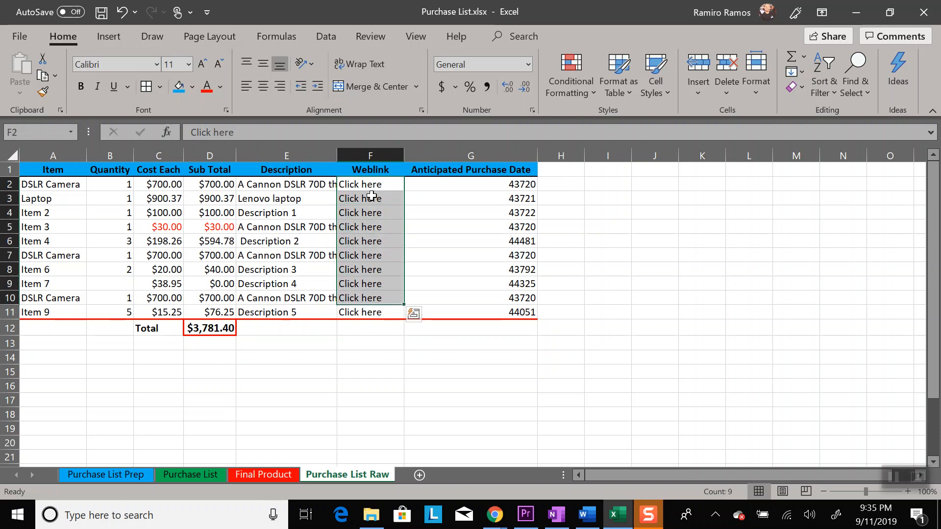
pyautogui.moveTo(385, 183); pyautogui.dragTo(388, 312)
pyautogui.rightClick(387, 312)
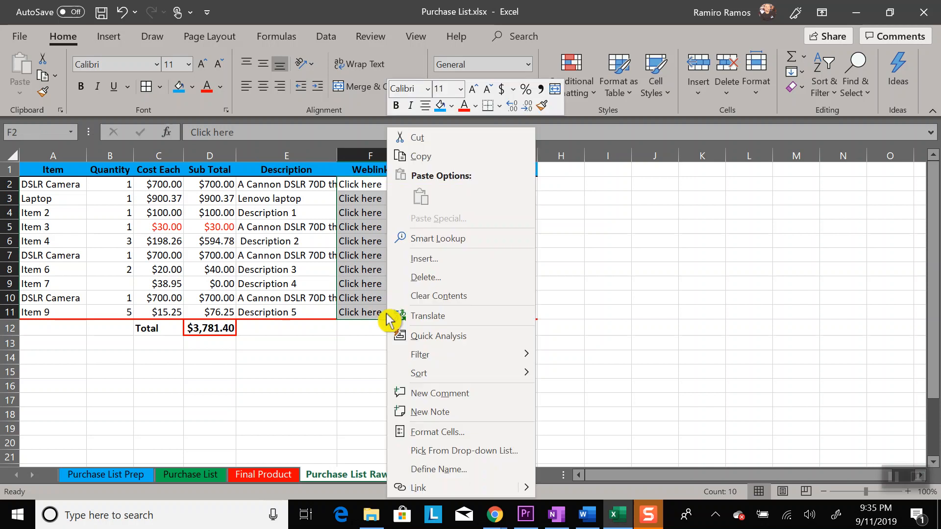
pyautogui.click(444, 298)
pyautogui.click(388, 355)
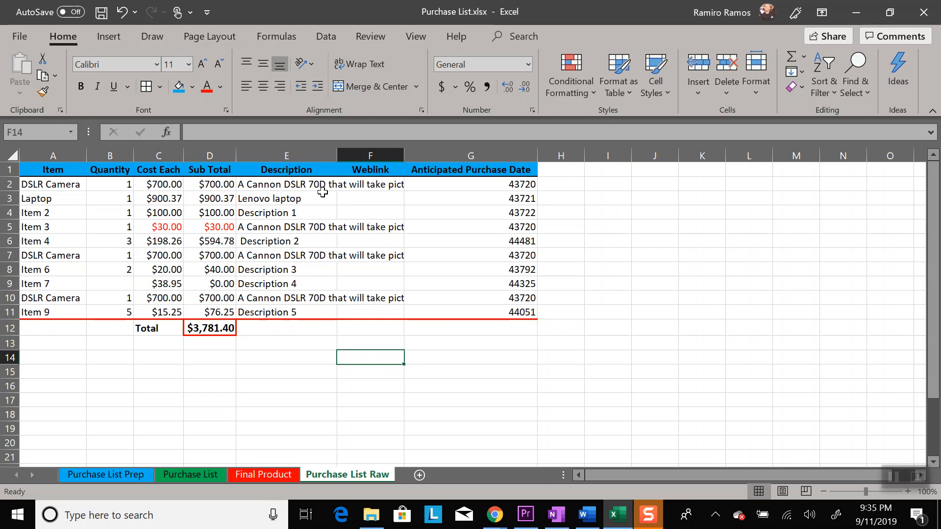
# - Auto-fit the width of every column on the sheet to its contents, and undo that change
pyautogui.click(310, 183)
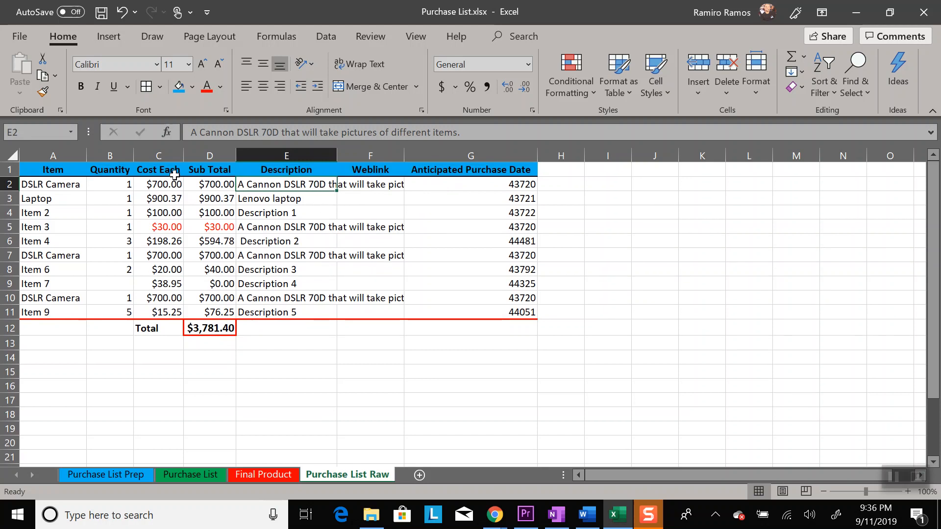
pyautogui.click(60, 164)
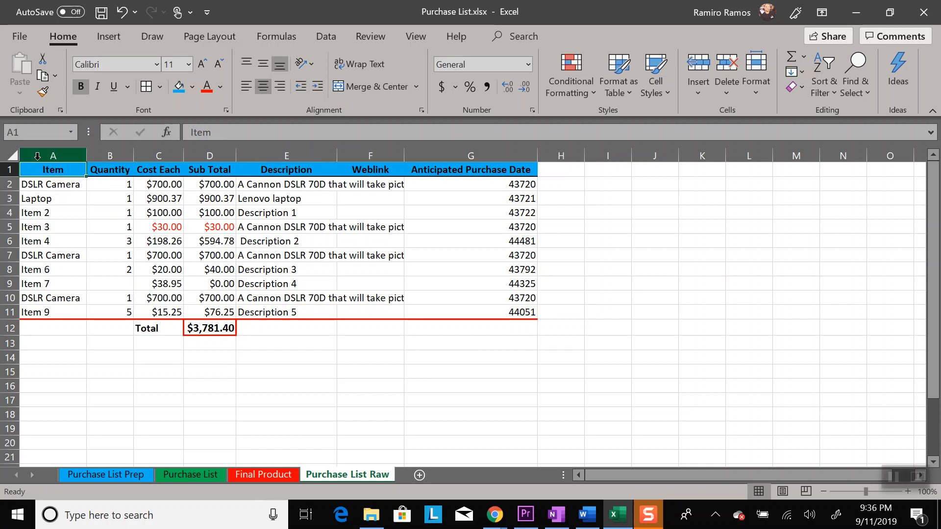
pyautogui.click(45, 183)
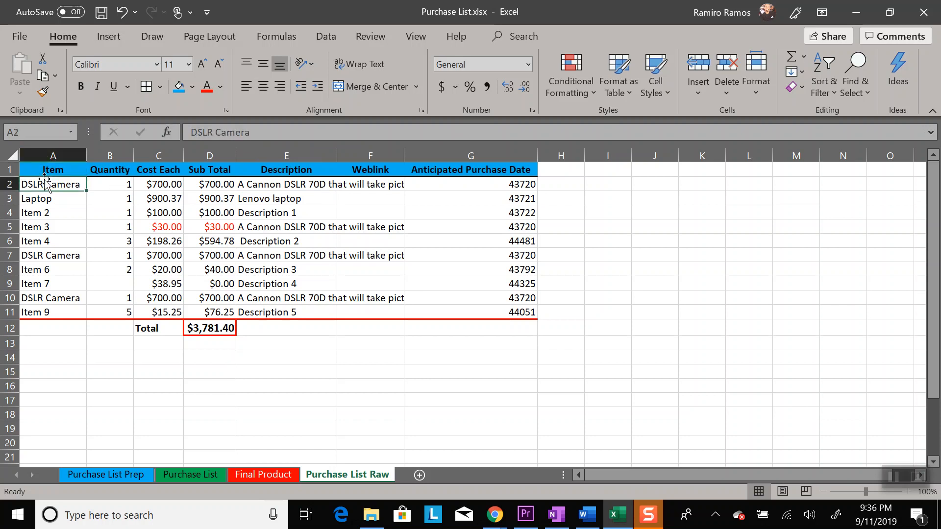
pyautogui.click(12, 155)
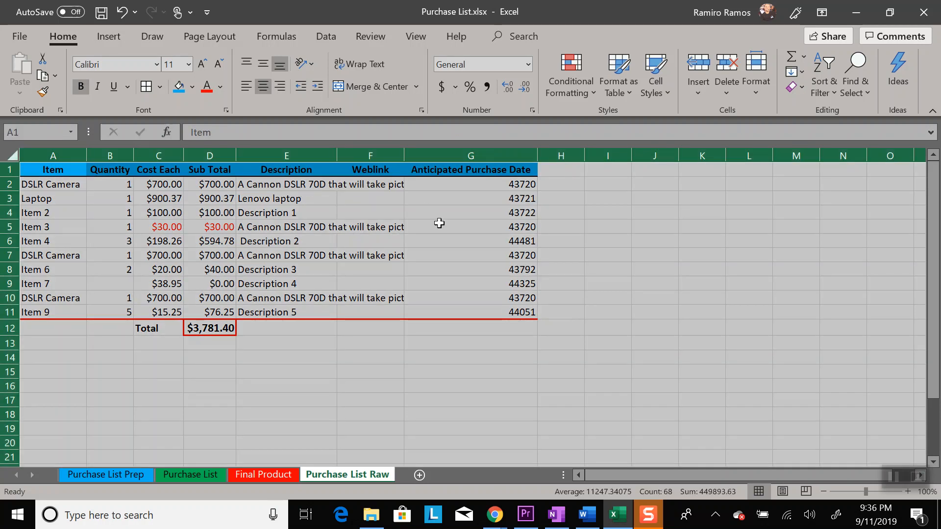
pyautogui.doubleClick(88, 155)
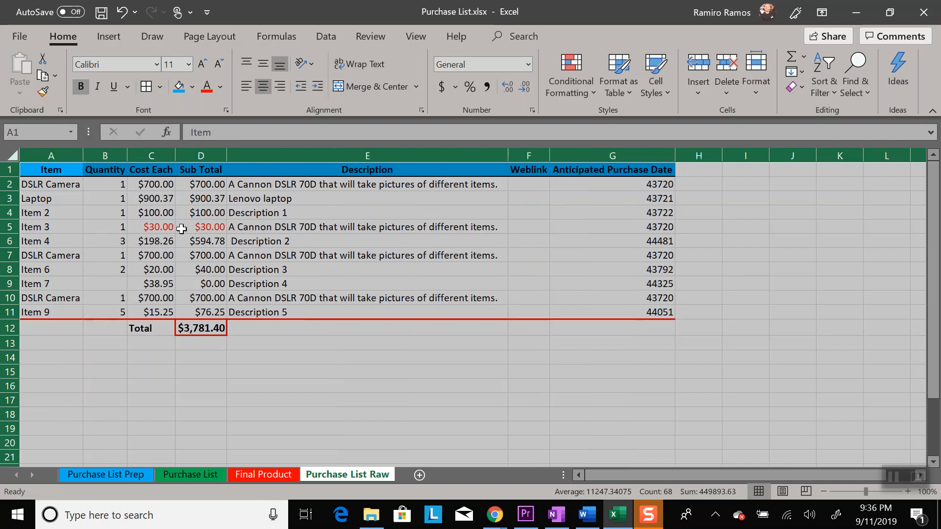
pyautogui.click(451, 209)
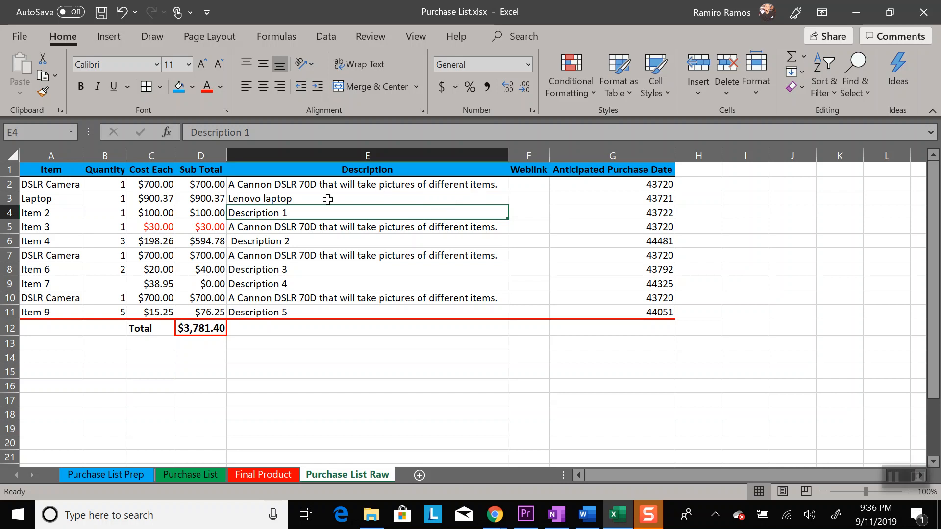
pyautogui.click(123, 15)
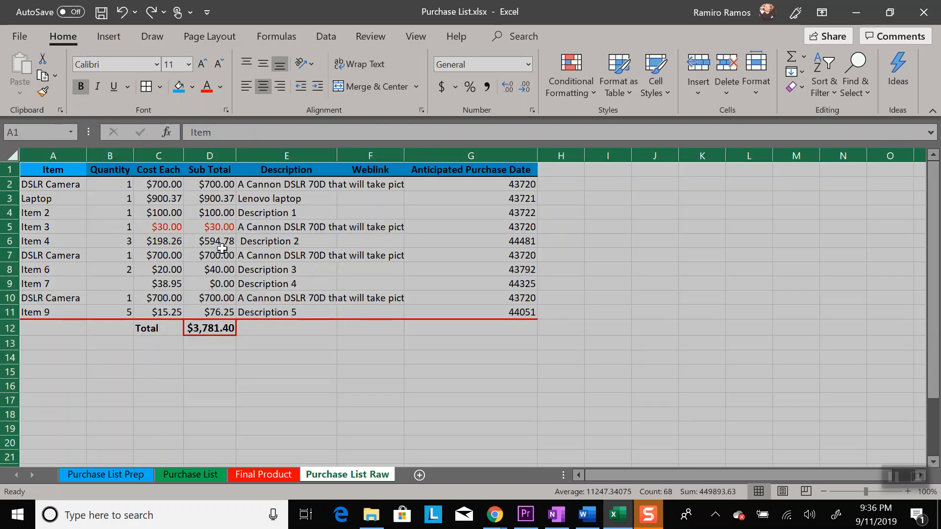
pyautogui.click(441, 283)
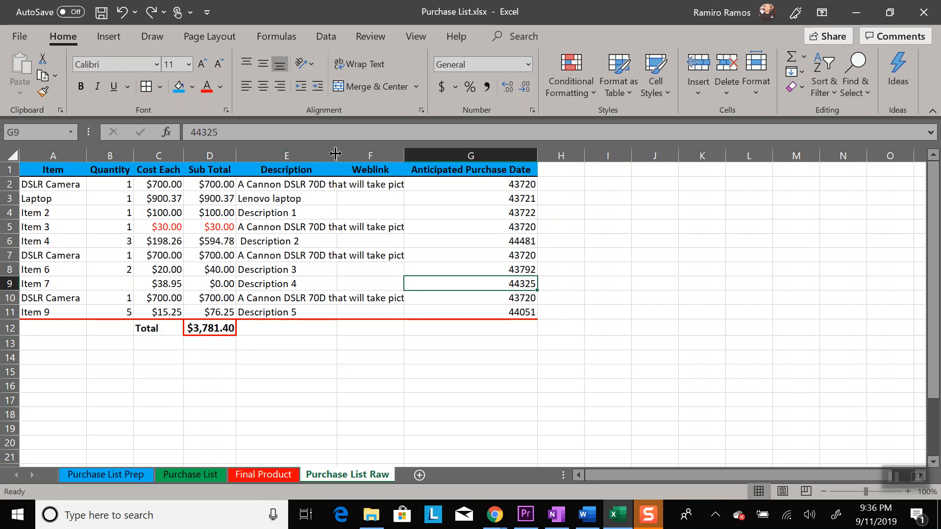
# - Widen the Description column to fit the full camera description, and narrow it again to end just after "that will take"
pyautogui.moveTo(335, 154); pyautogui.dragTo(336, 154)
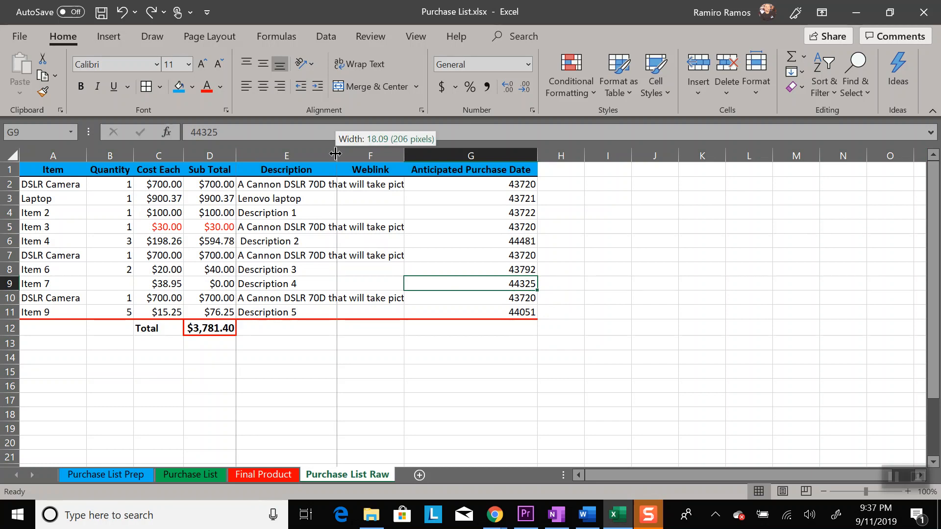
pyautogui.moveTo(335, 154); pyautogui.dragTo(507, 144)
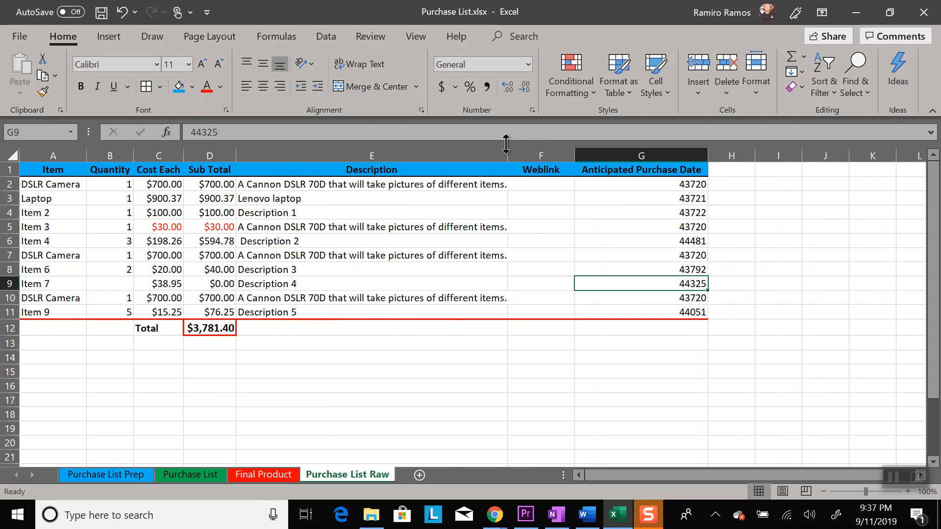
pyautogui.moveTo(507, 155); pyautogui.dragTo(383, 158)
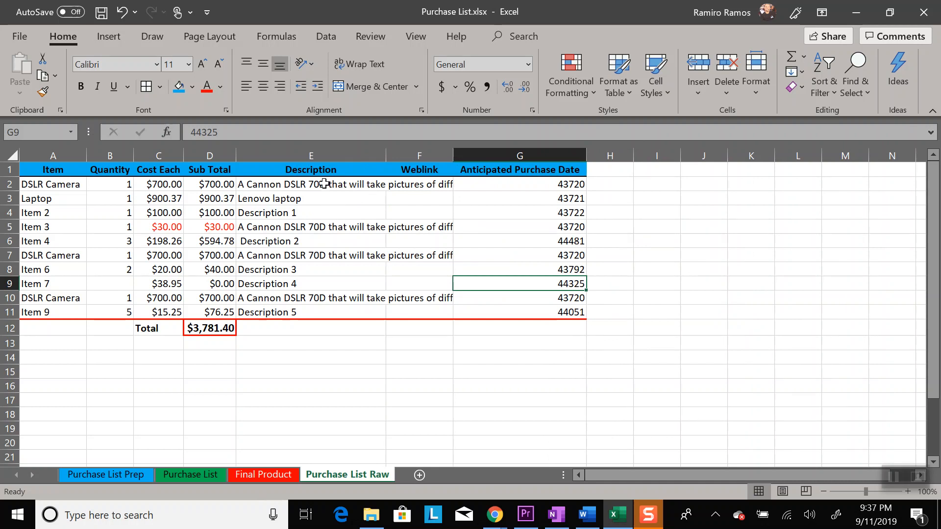
# - Turn on text wrapping for the Description cells E2:E11
pyautogui.moveTo(325, 184); pyautogui.dragTo(309, 315)
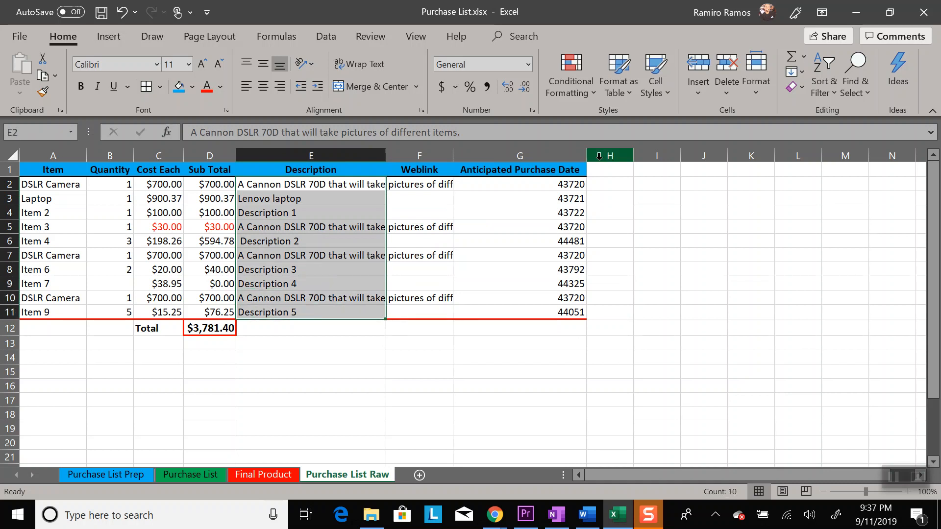
pyautogui.click(763, 100)
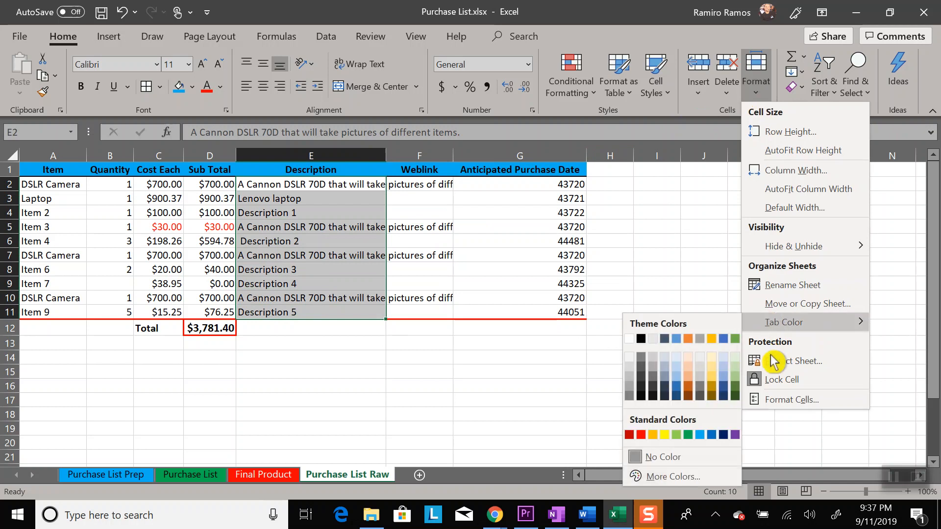
pyautogui.click(779, 398)
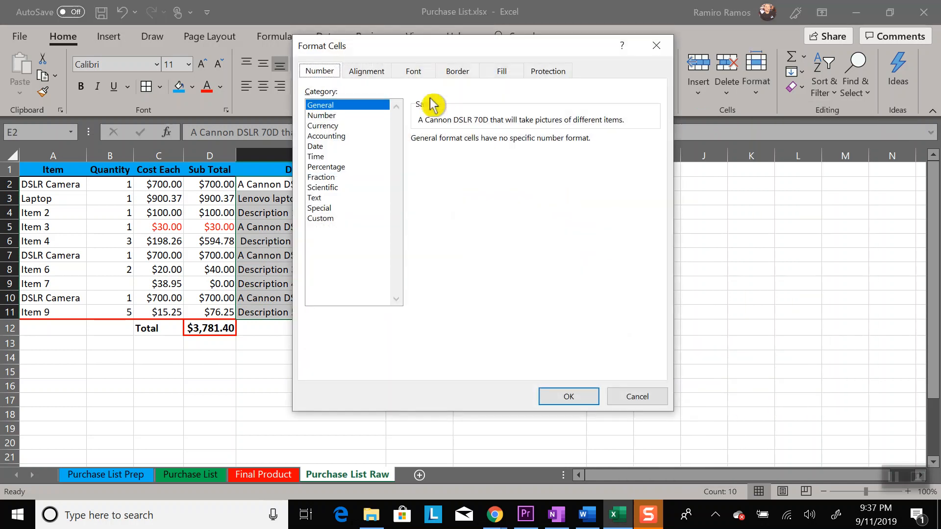
pyautogui.click(365, 73)
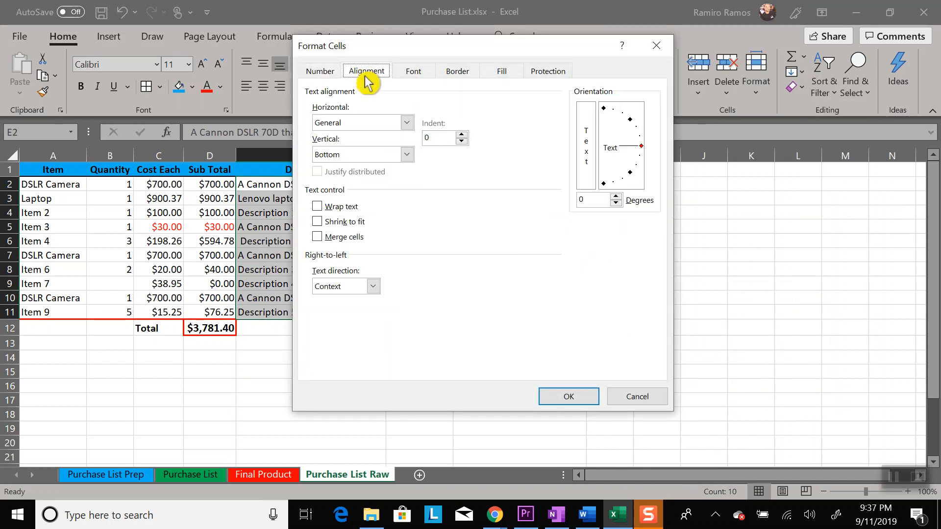
pyautogui.click(317, 208)
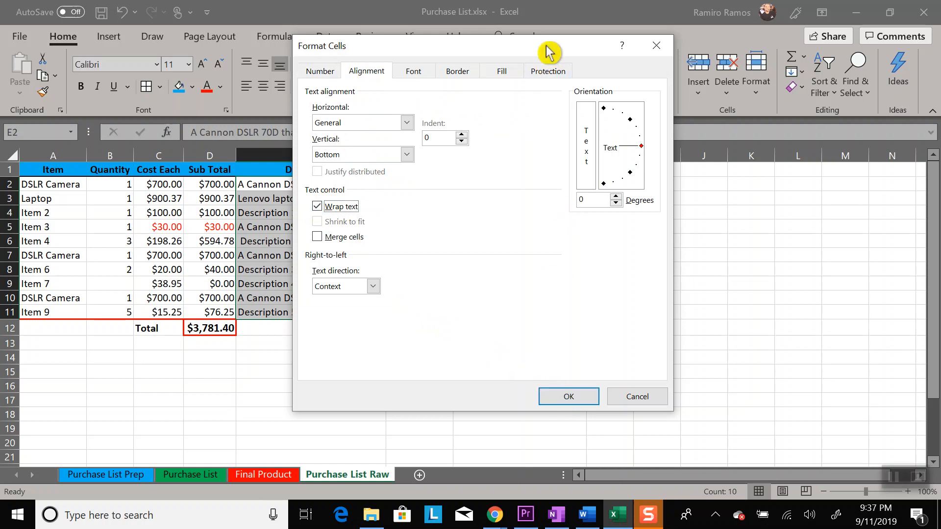
pyautogui.moveTo(547, 52); pyautogui.dragTo(670, 72)
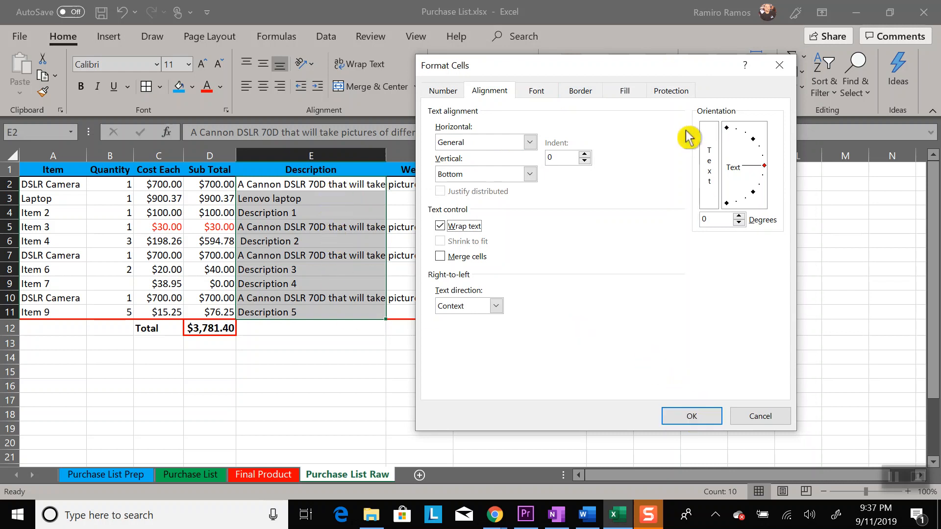
pyautogui.moveTo(678, 69); pyautogui.dragTo(792, 78)
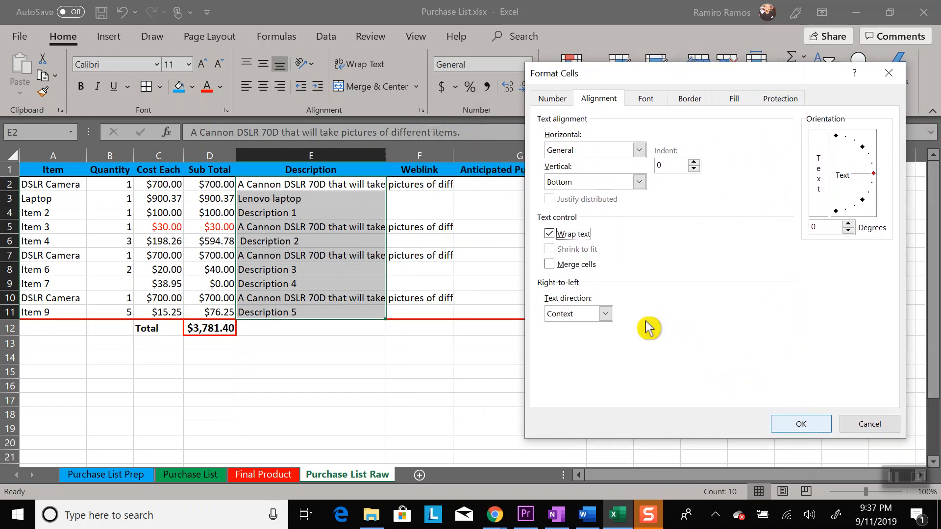
pyautogui.click(802, 429)
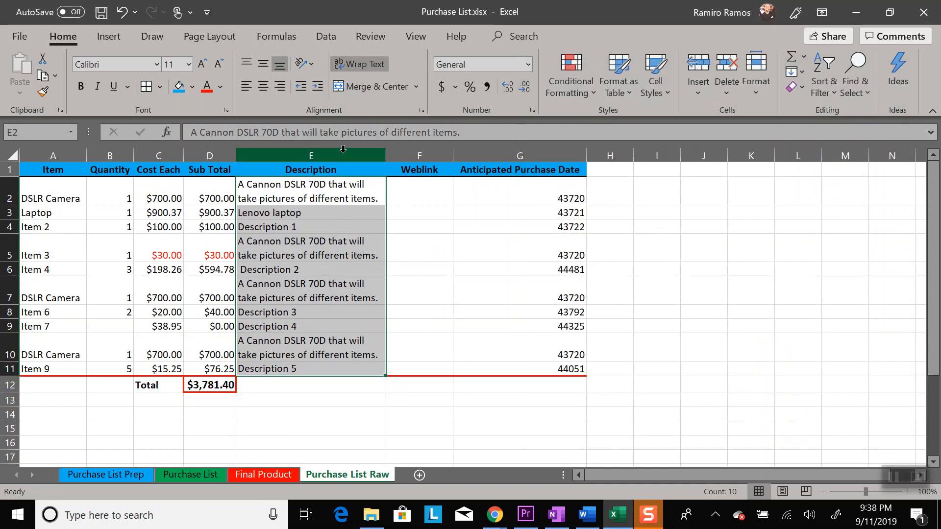
# - Check the wrapped descriptions in E2 to E5, and undo the text wrapping of the Description cells
pyautogui.click(309, 194)
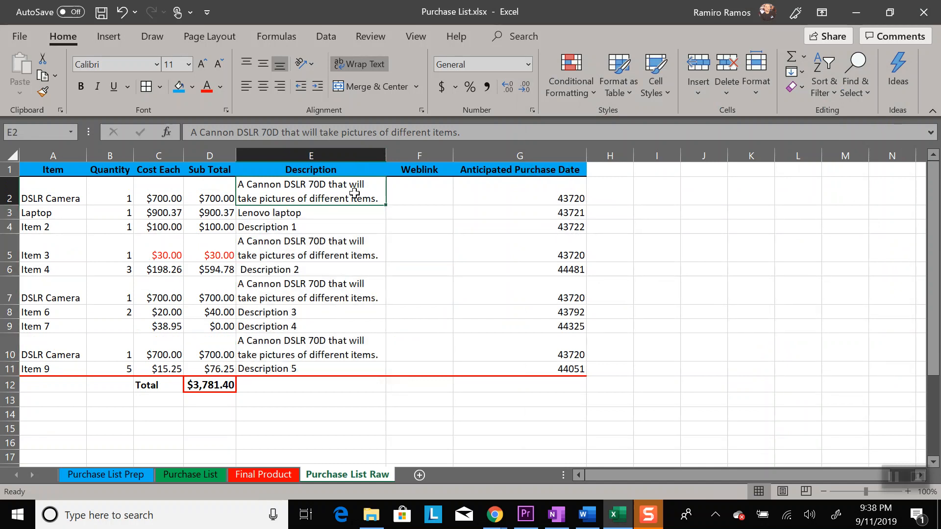
pyautogui.click(336, 211)
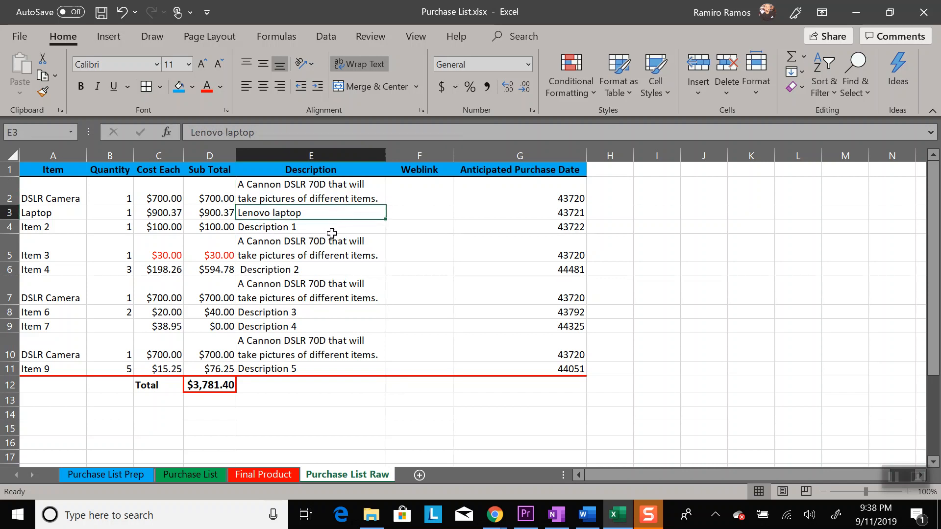
pyautogui.click(332, 231)
pyautogui.click(331, 247)
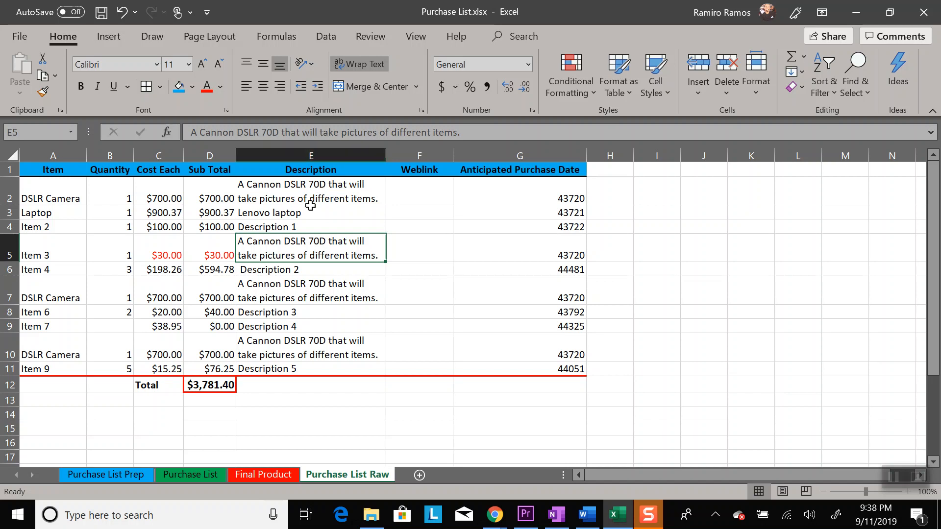
pyautogui.click(128, 15)
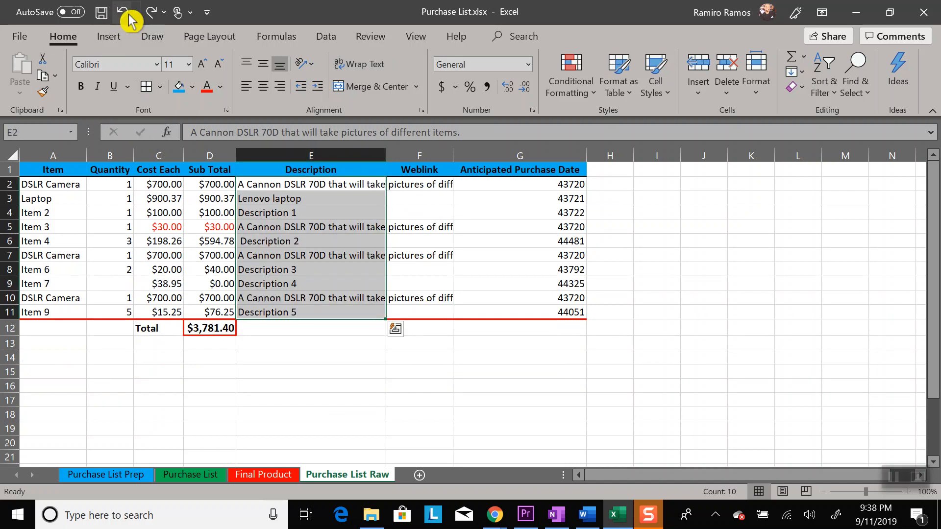
# - Auto-fit the width of every column on the sheet to its contents
pyautogui.click(11, 158)
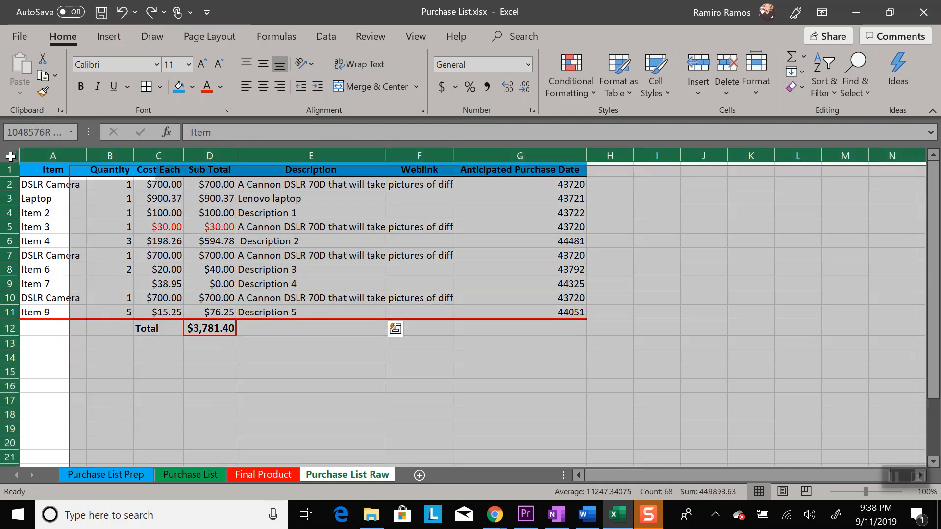
pyautogui.doubleClick(87, 155)
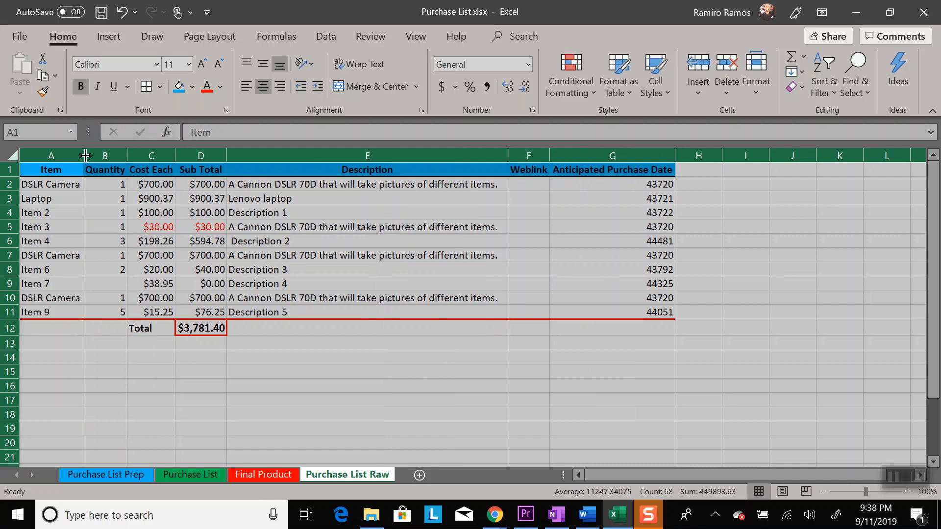
pyautogui.click(434, 384)
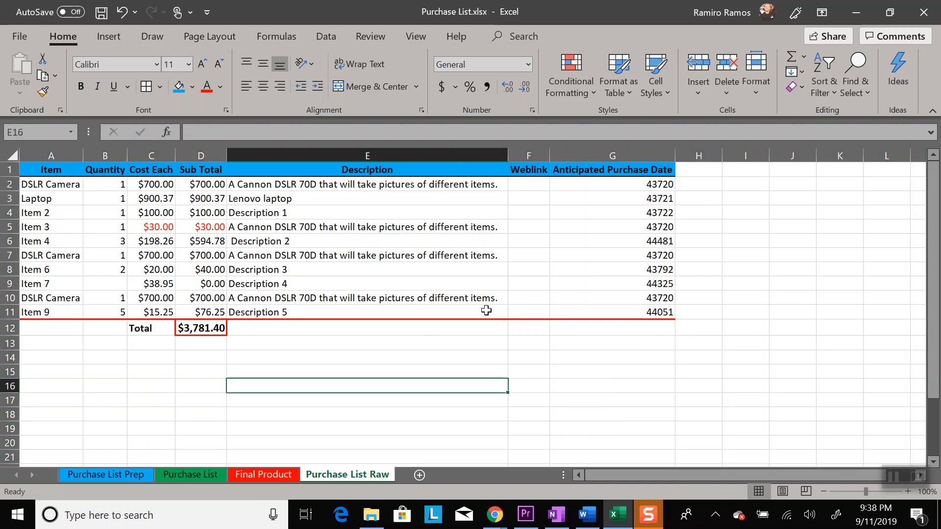
# - Format the Anticipated Purchase Date values in G2:G11 as Date with the *3/14/2012 type and the English (United States) locale
pyautogui.click(661, 184)
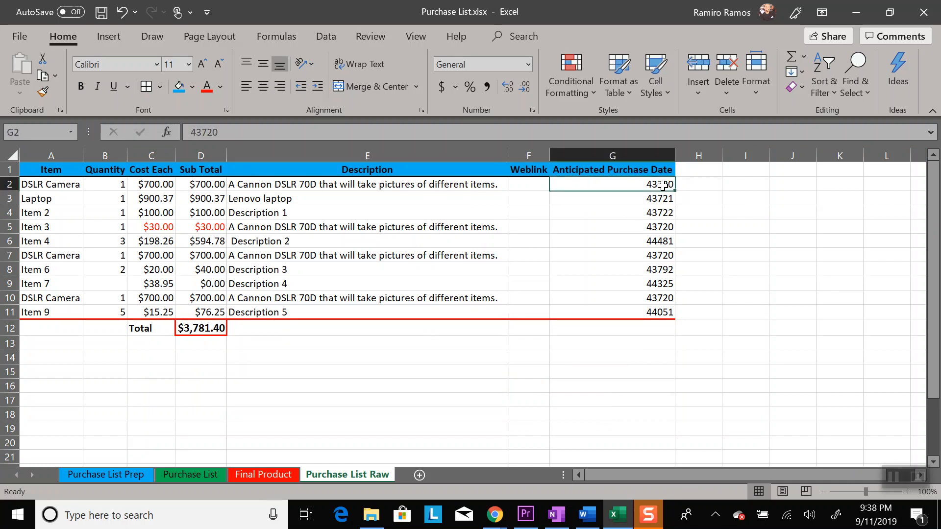
pyautogui.click(662, 199)
pyautogui.click(664, 211)
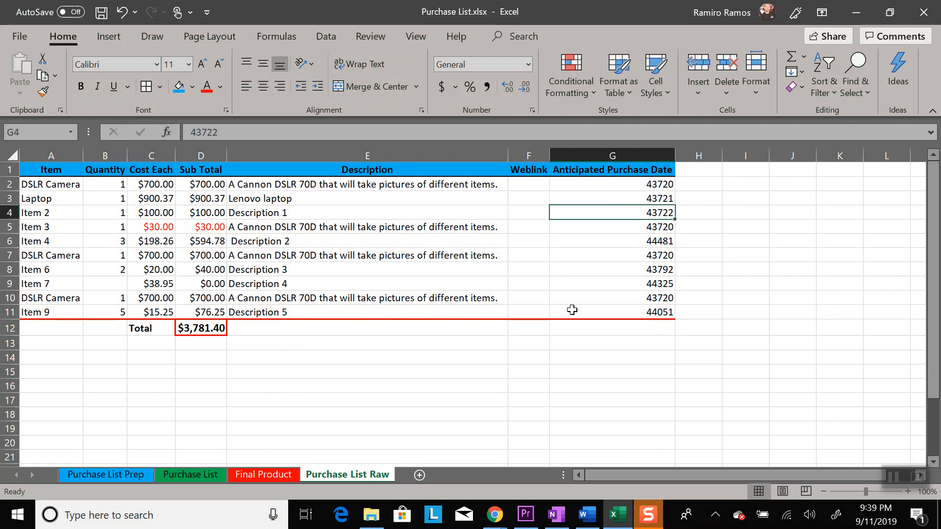
pyautogui.moveTo(663, 185); pyautogui.dragTo(655, 310)
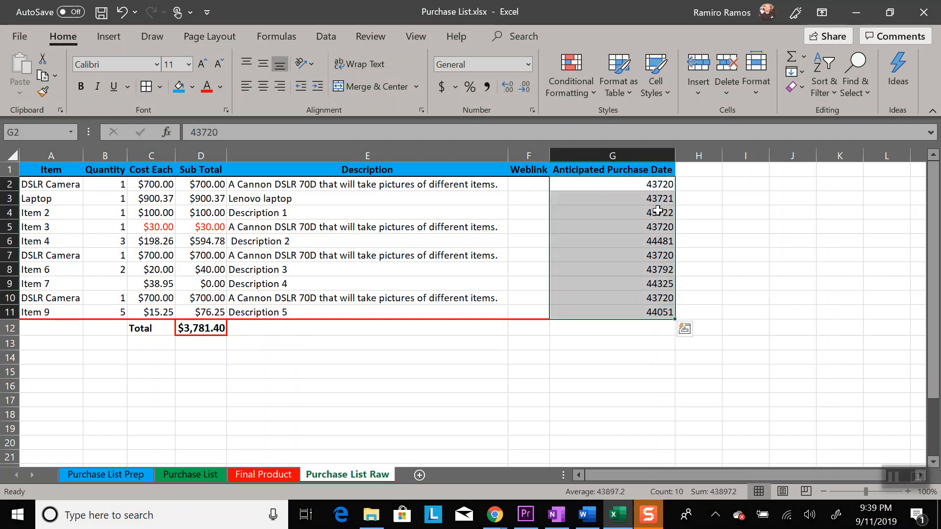
pyautogui.click(762, 97)
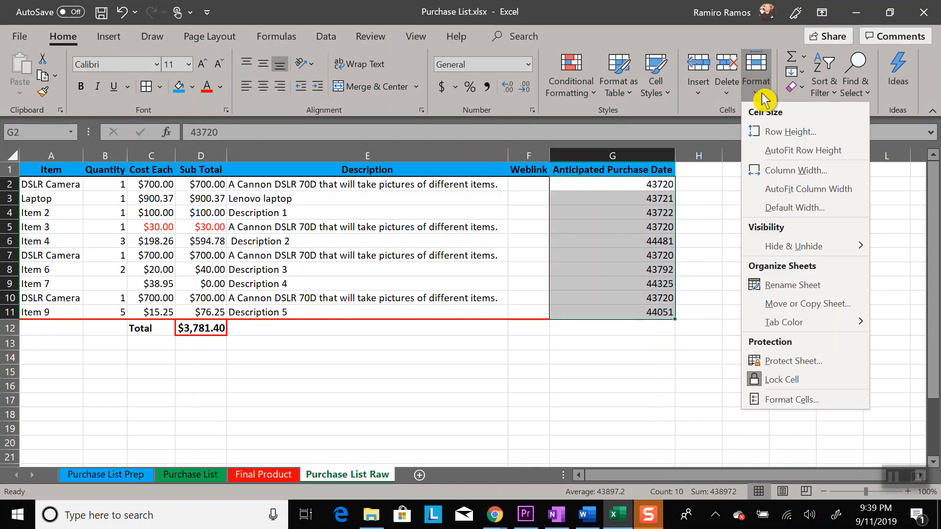
pyautogui.click(788, 395)
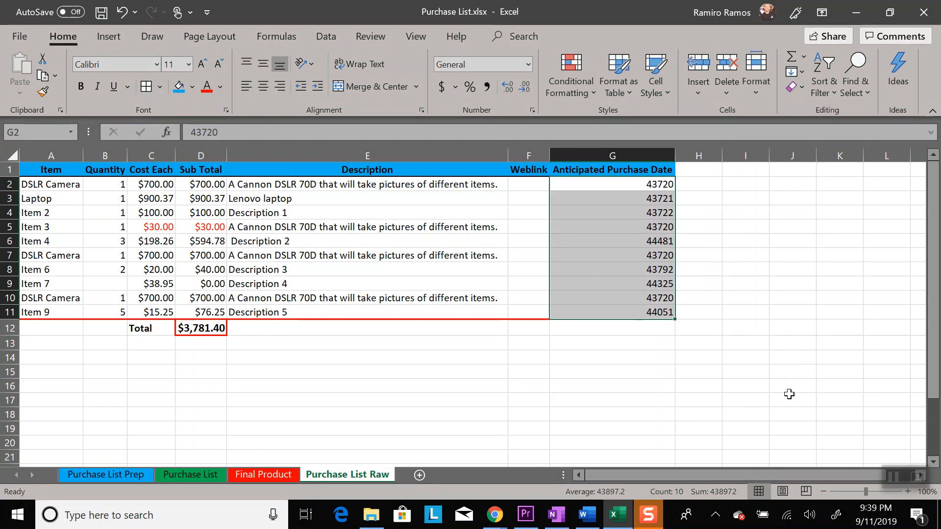
pyautogui.click(551, 99)
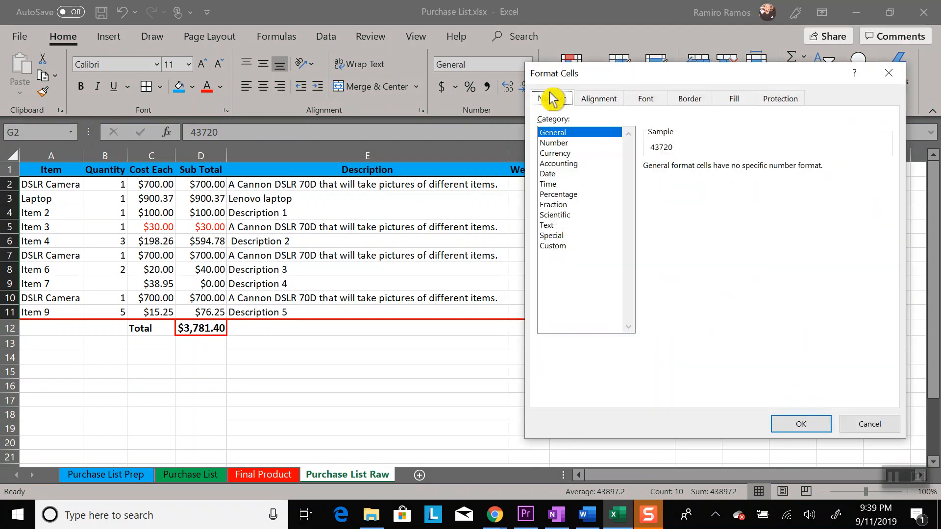
pyautogui.click(548, 175)
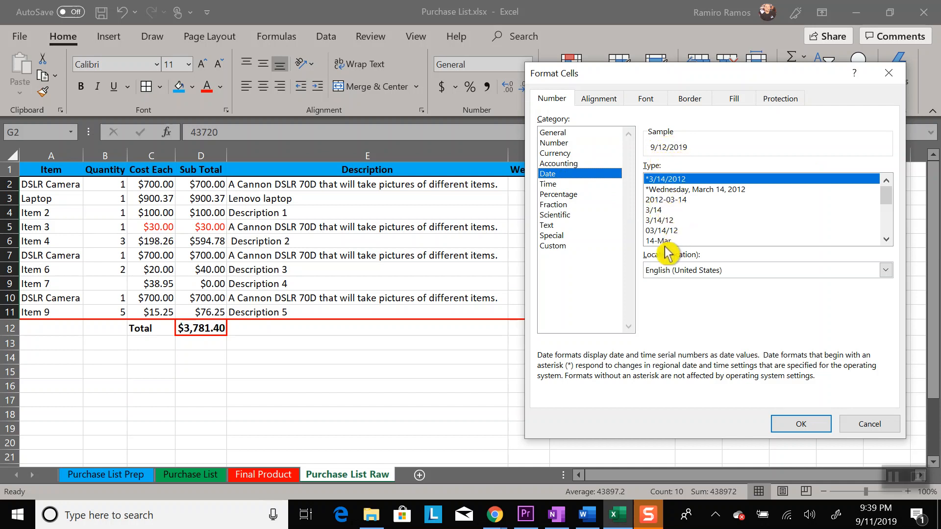
pyautogui.moveTo(884, 196); pyautogui.dragTo(879, 177)
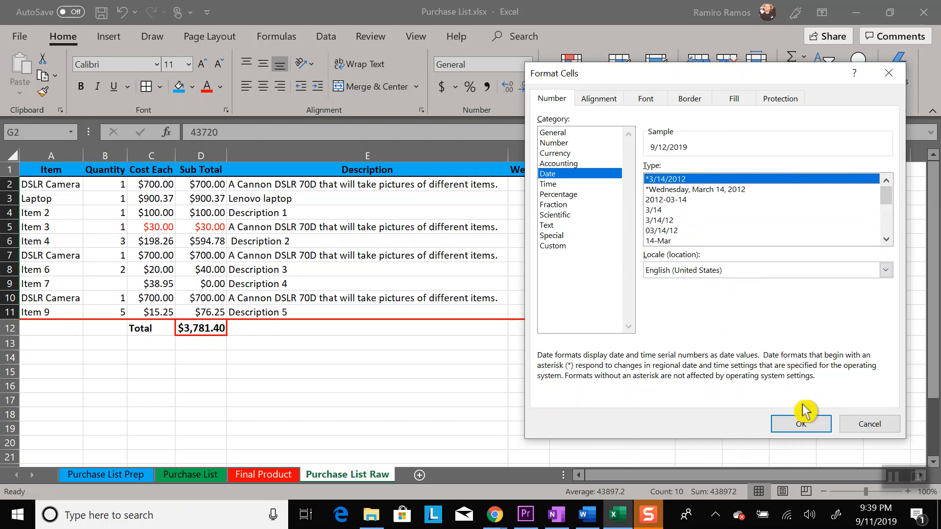
pyautogui.click(800, 424)
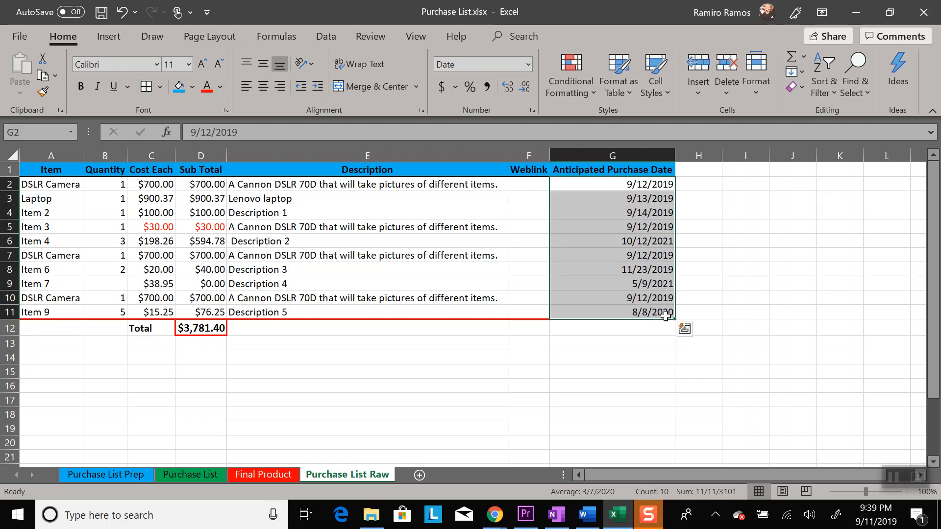
pyautogui.click(654, 344)
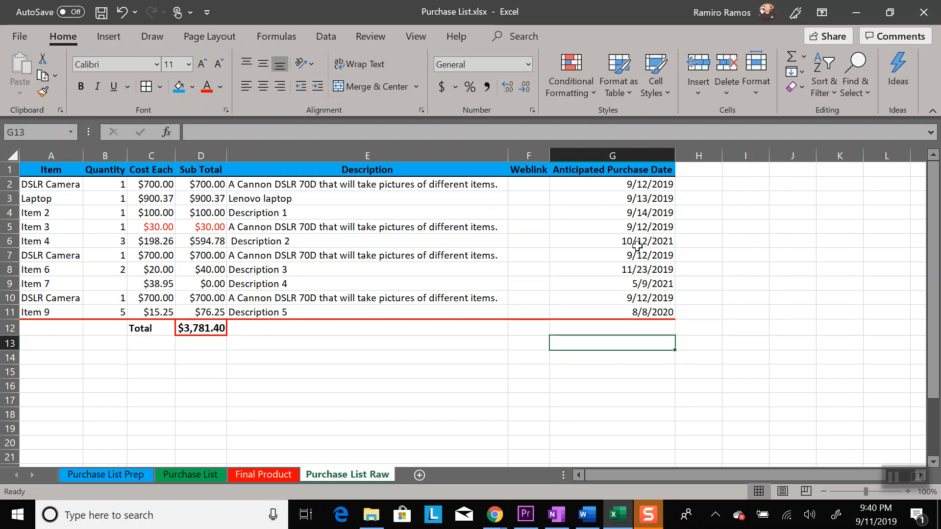
# - Set the width of the Weblink column F to 14
pyautogui.click(369, 182)
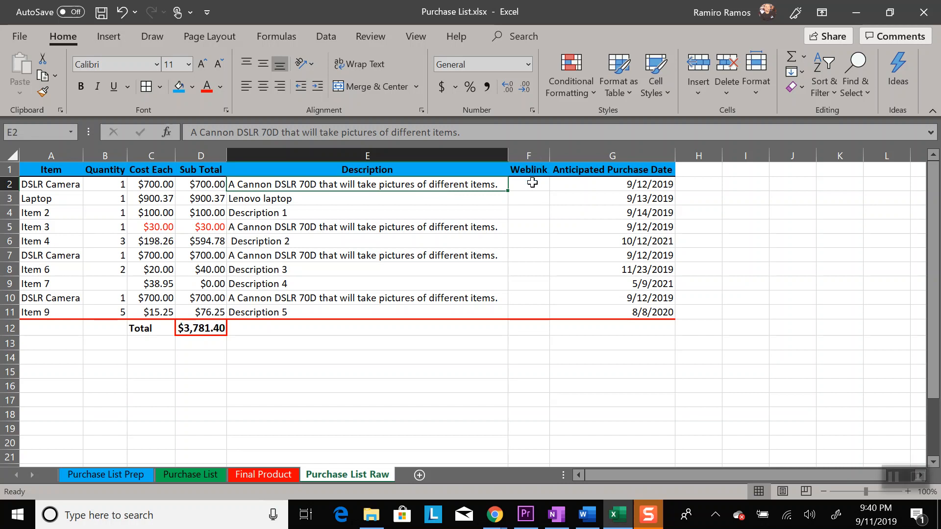
pyautogui.click(536, 155)
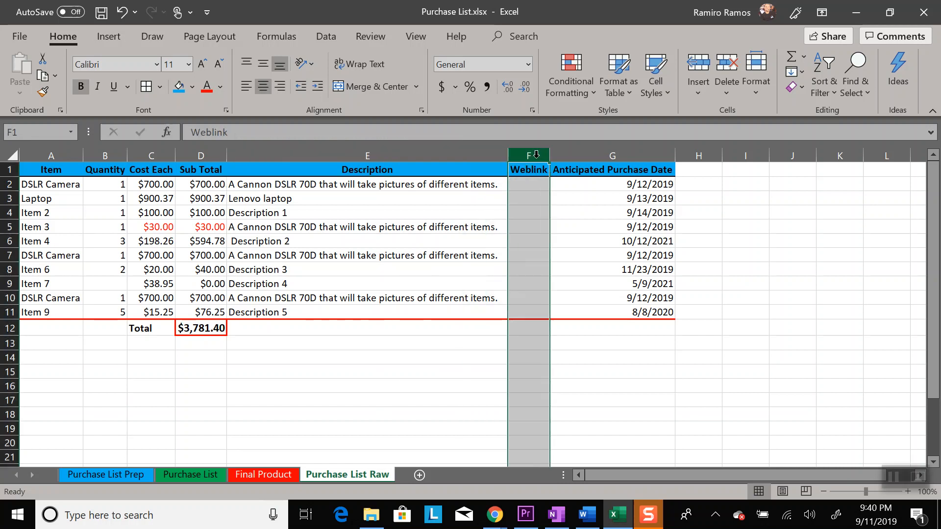
pyautogui.click(663, 100)
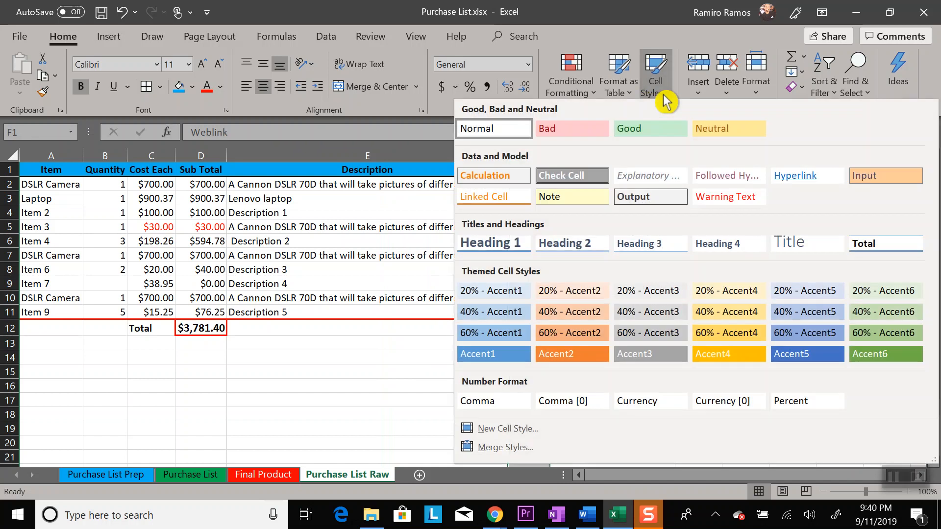
pyautogui.click(665, 101)
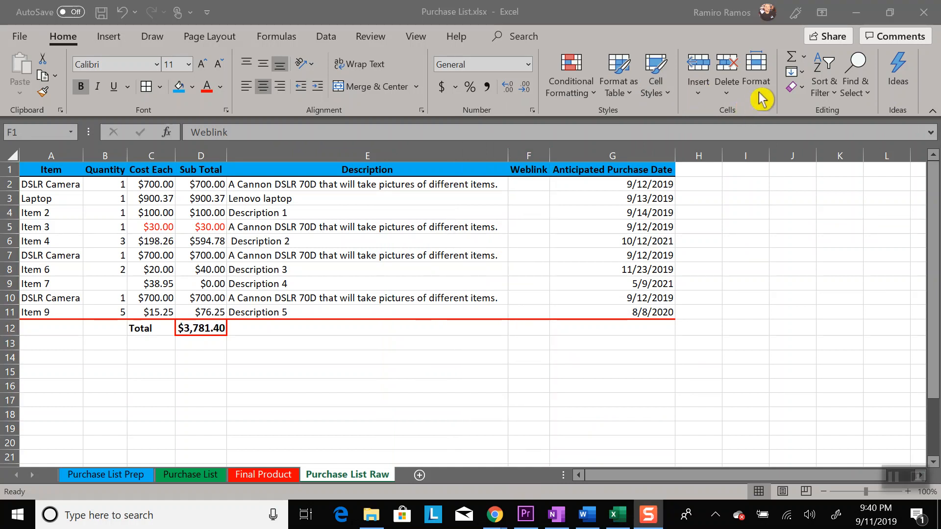
pyautogui.click(759, 98)
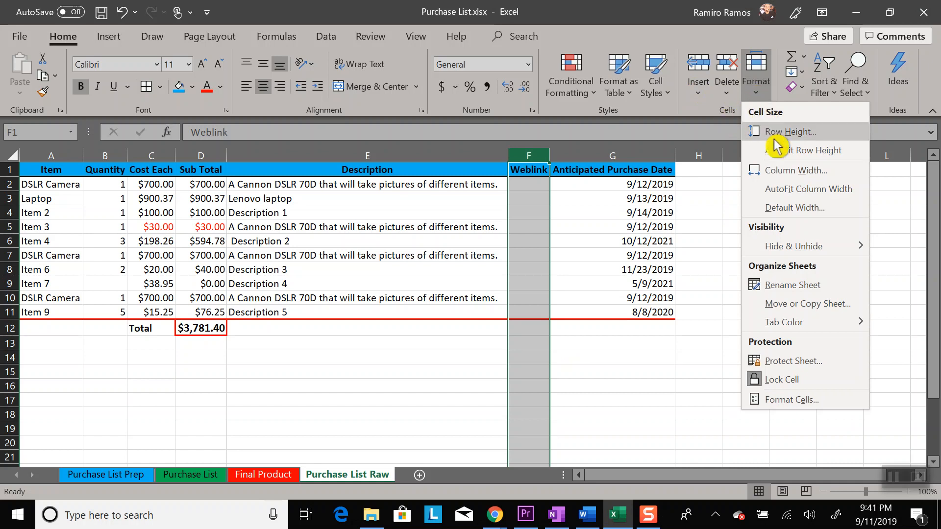
pyautogui.click(800, 176)
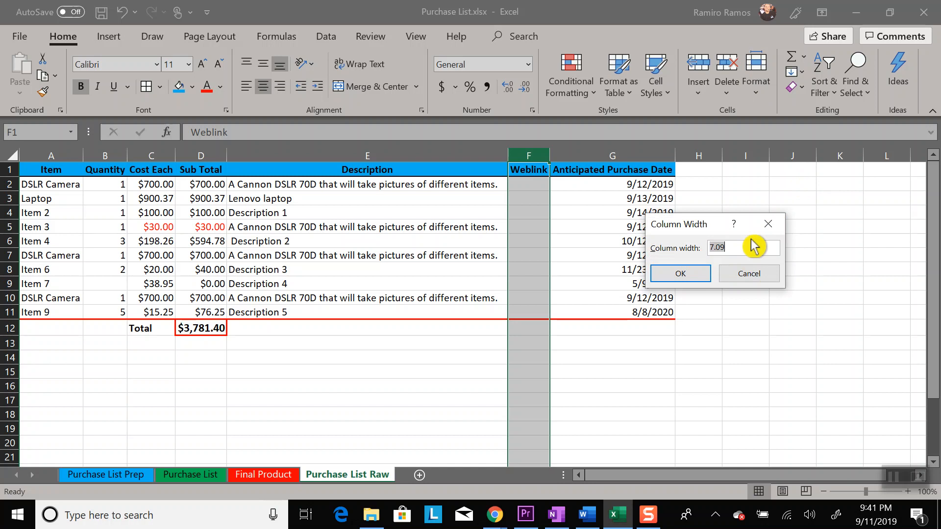
pyautogui.write('14')
pyautogui.press('Return')
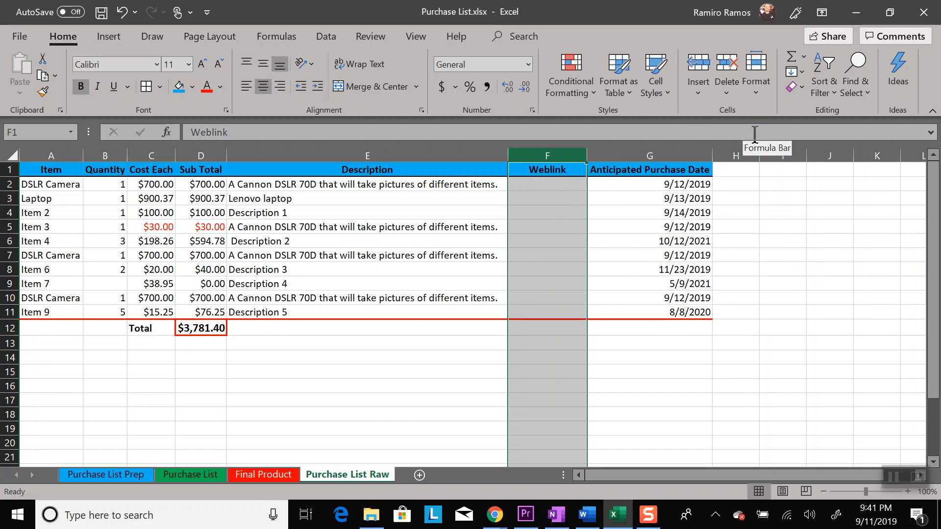
# - Set the width of the Weblink column F to 21 and deselect the column
pyautogui.click(758, 94)
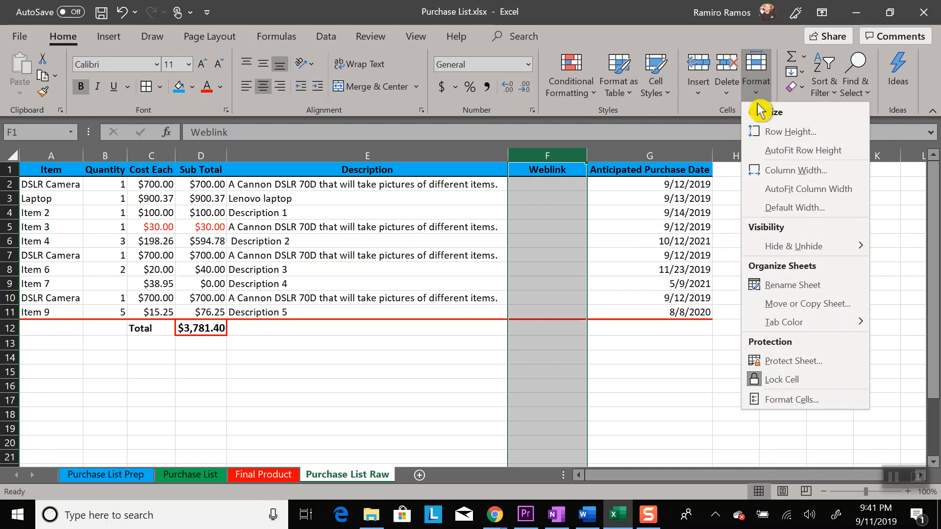
pyautogui.click(791, 170)
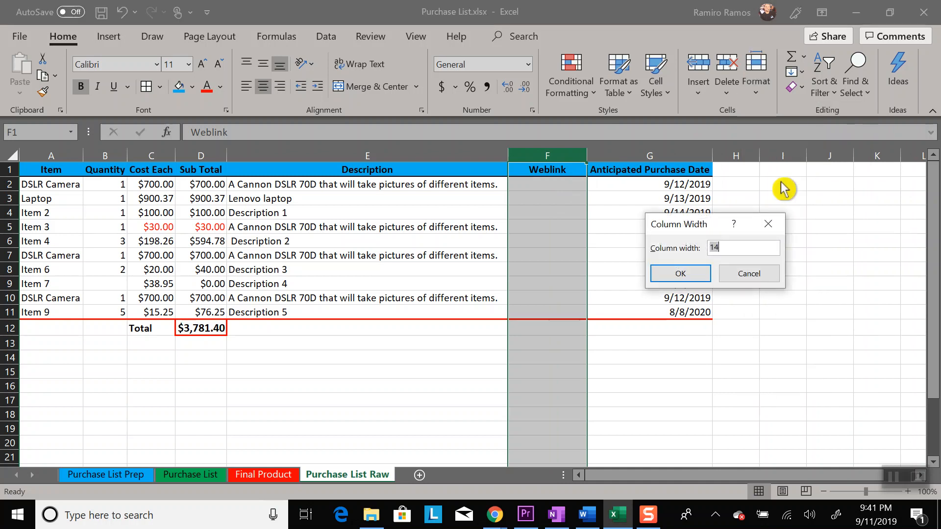
pyautogui.write('21')
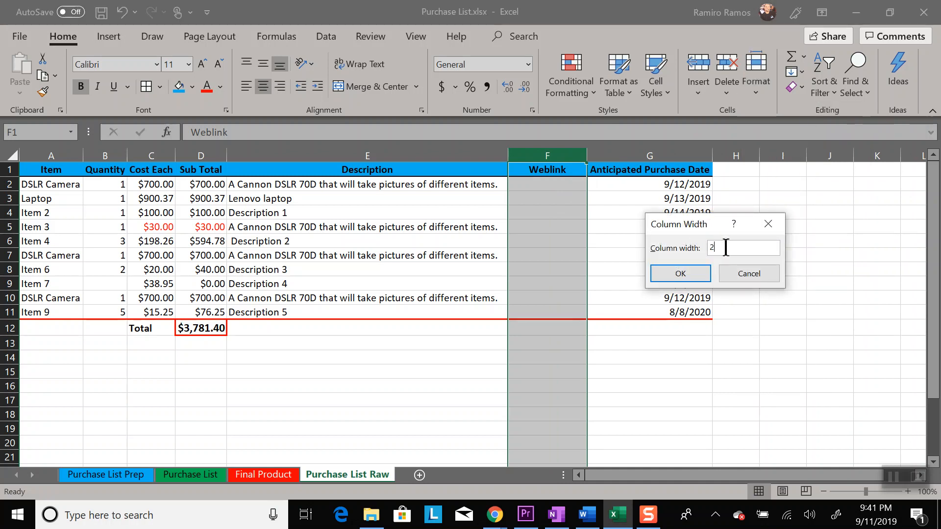
pyautogui.click(686, 283)
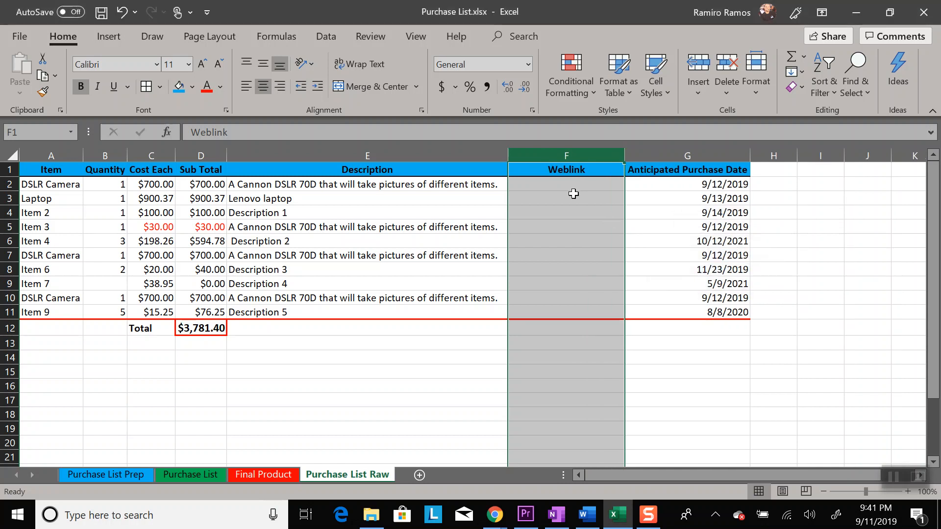
pyautogui.click(669, 343)
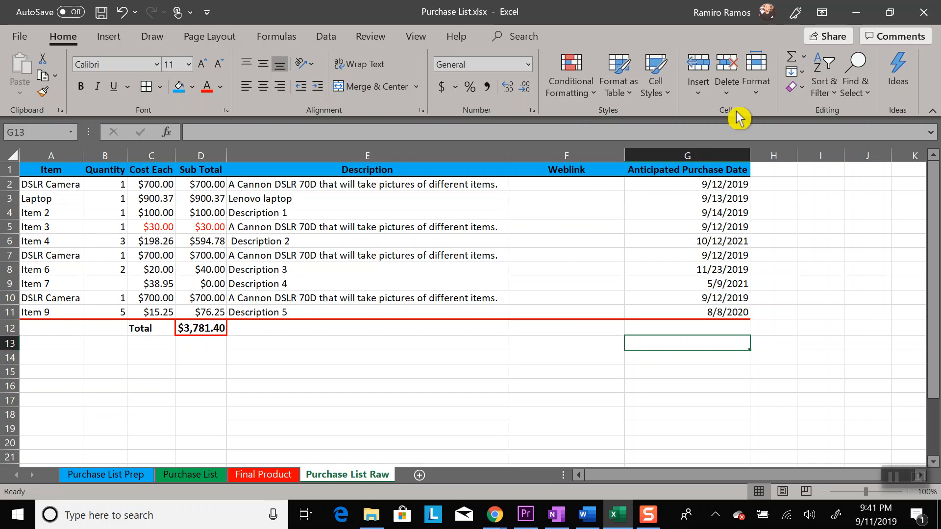
pyautogui.click(759, 85)
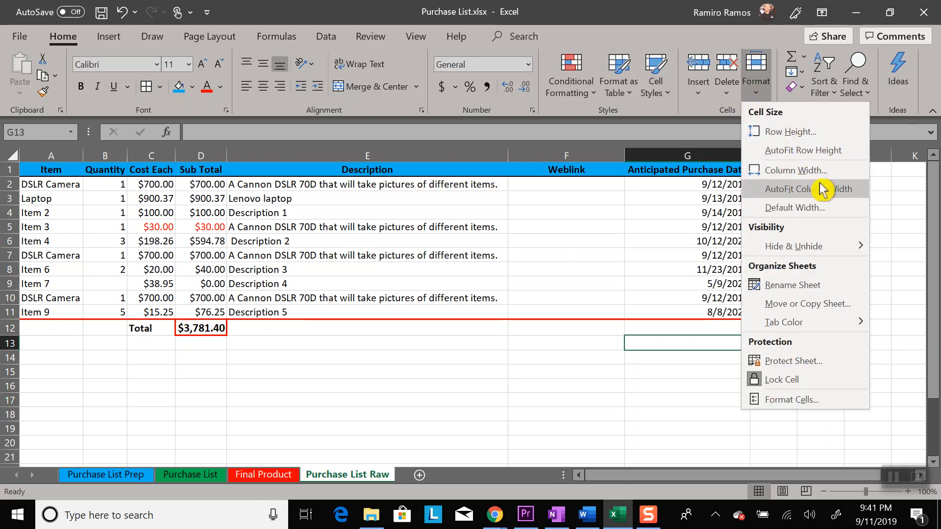
pyautogui.moveTo(809, 249)
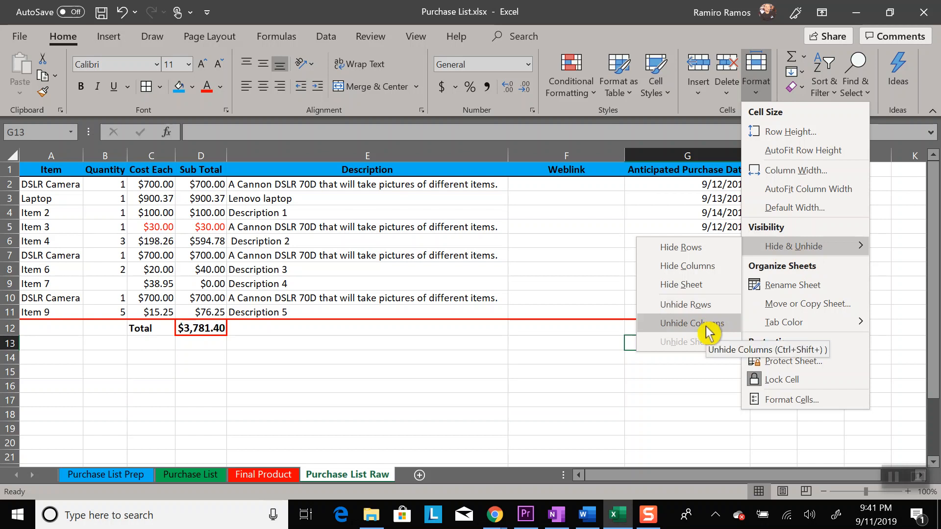
pyautogui.click(682, 322)
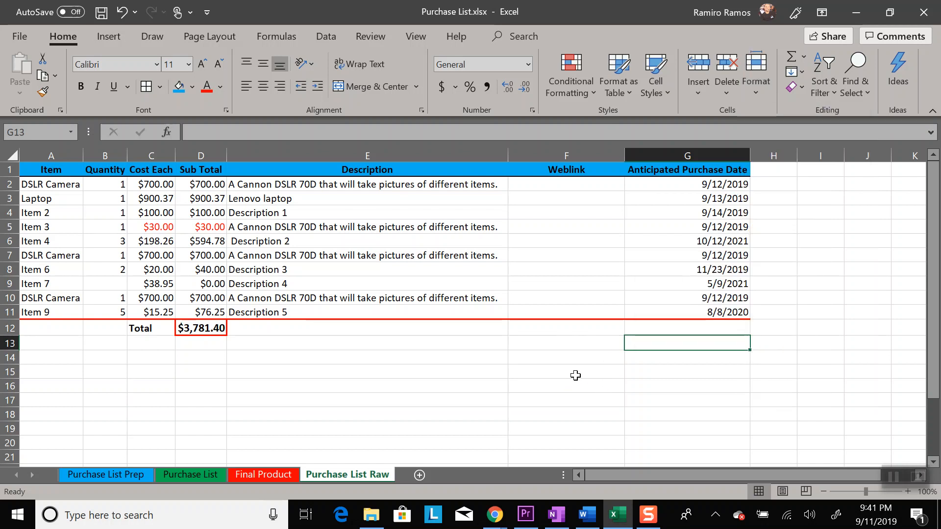